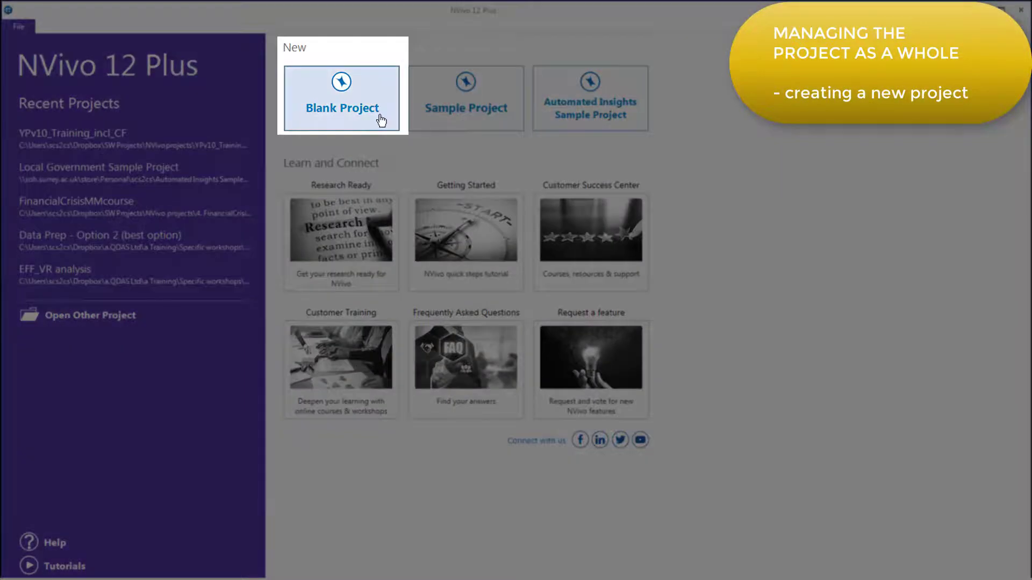
Step: Create a blank project titled "CAQDAS literature review" in the Documents library, with user actions written to the project event log
{"action": "left_click", "coordinate": [381, 121]}
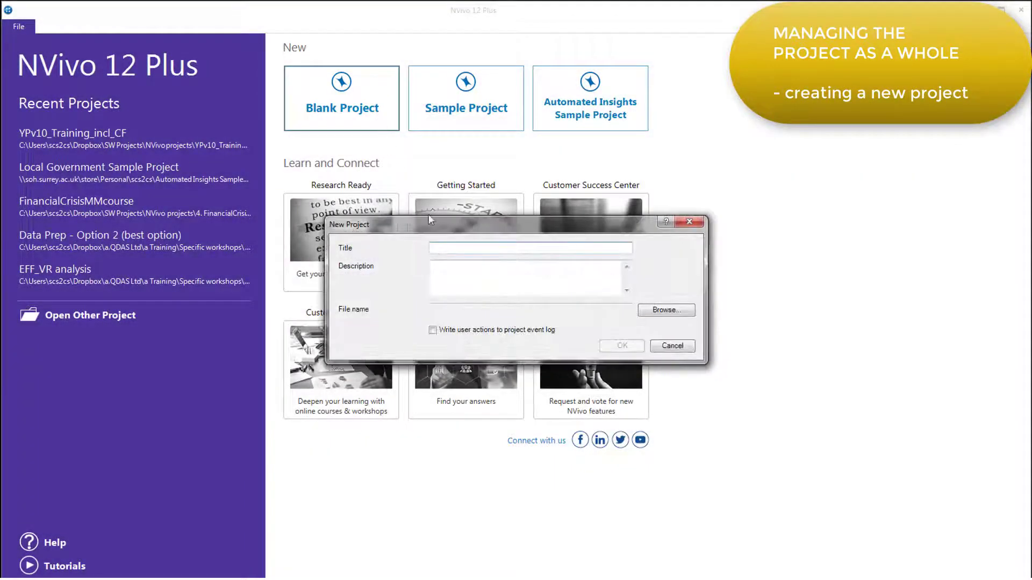
{"action": "type", "text": "CAQDAS literature review"}
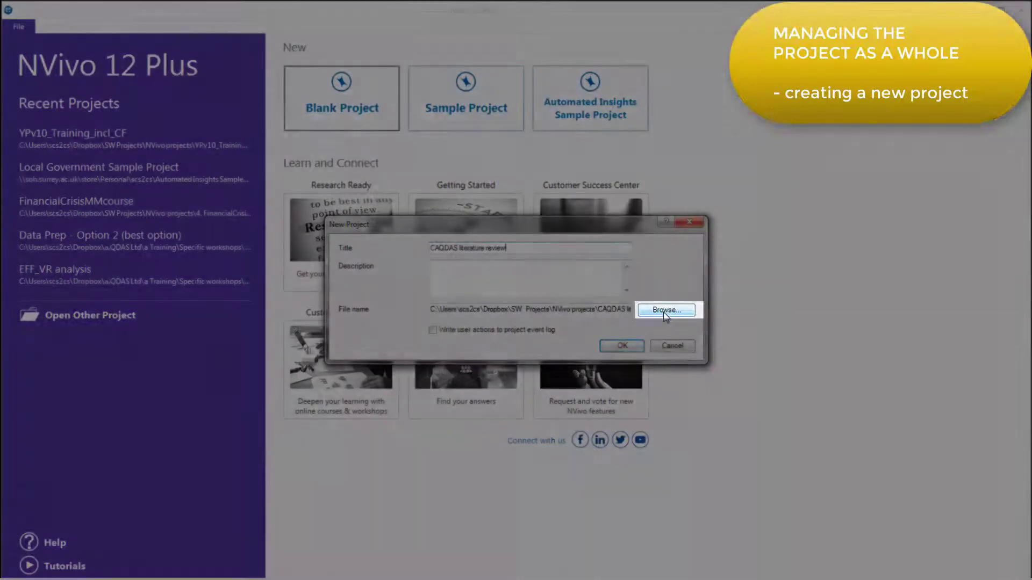
{"action": "left_click", "coordinate": [665, 311]}
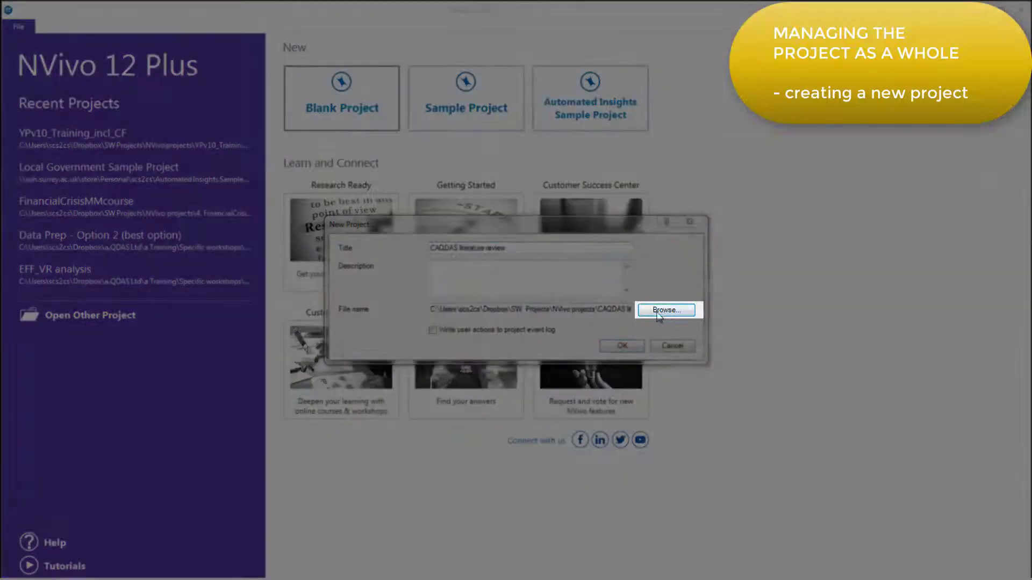
{"action": "left_click_drag", "start_coordinate": [428, 337], "coordinate": [428, 375]}
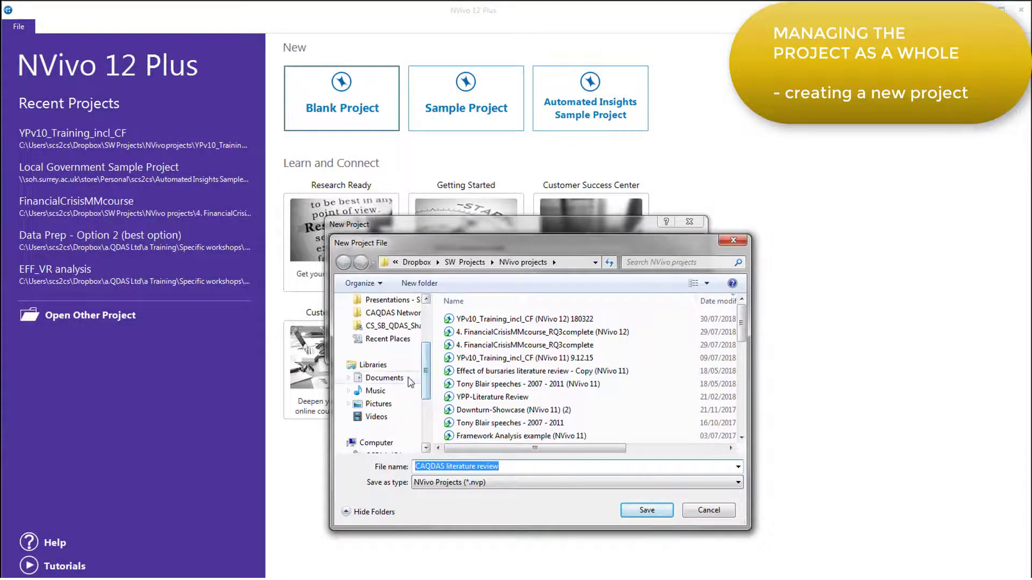
{"action": "left_click", "coordinate": [406, 379]}
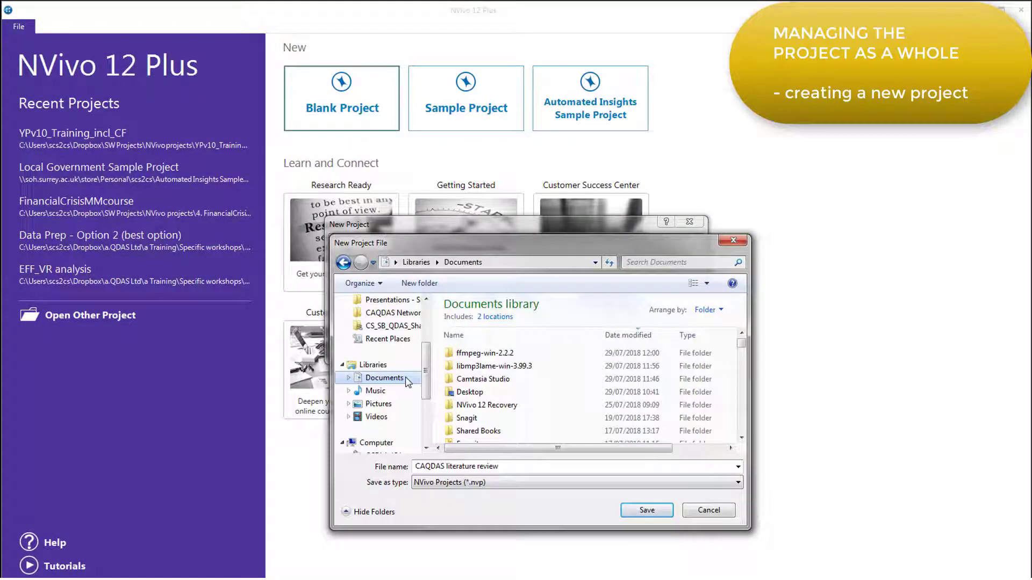
{"action": "left_click", "coordinate": [647, 510]}
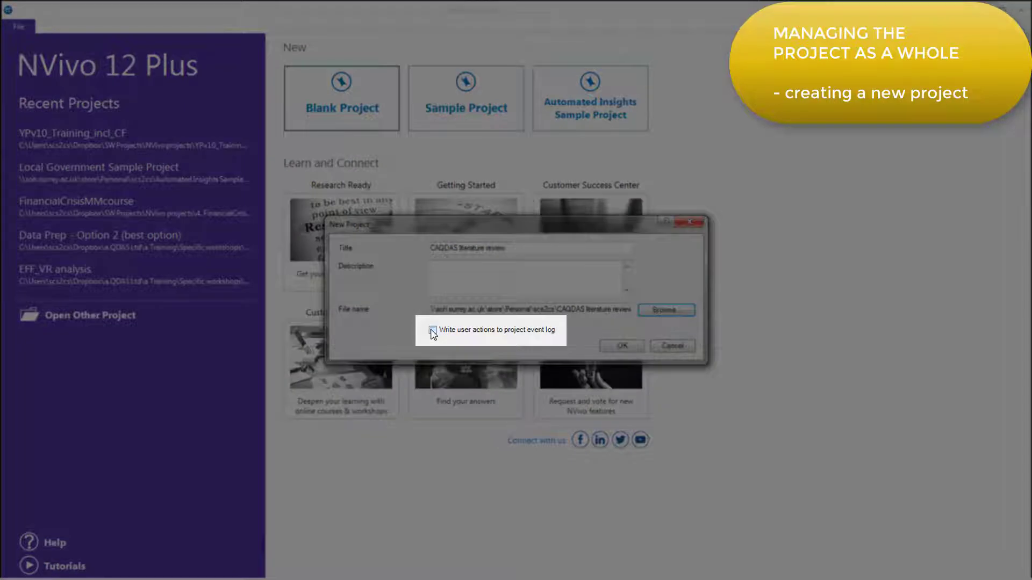
{"action": "left_click", "coordinate": [433, 330]}
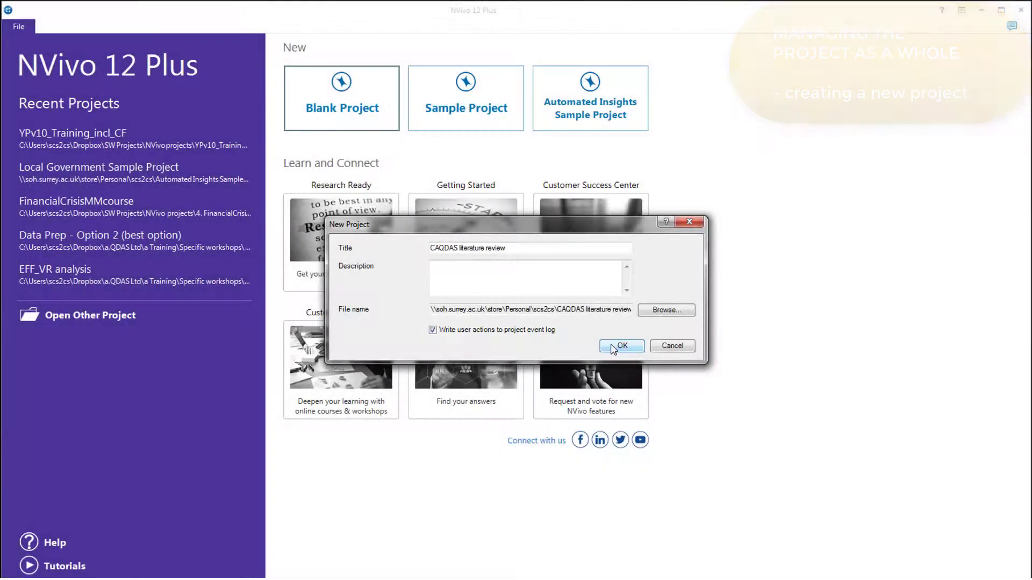
{"action": "left_click", "coordinate": [613, 346]}
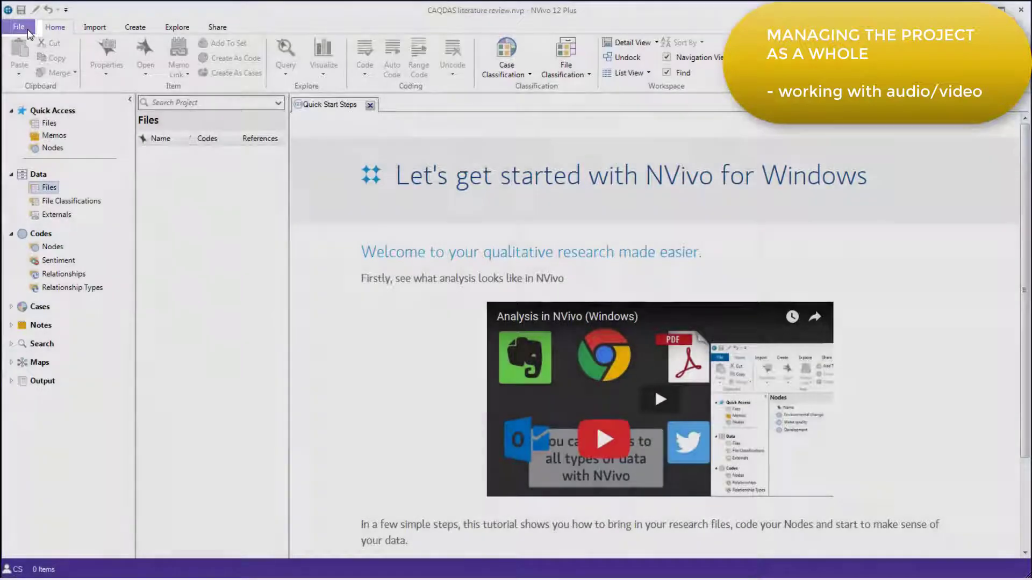
Step: Review the audio/video application options for embedding media and custom transcript fields, then close them without changes
{"action": "left_click", "coordinate": [27, 28]}
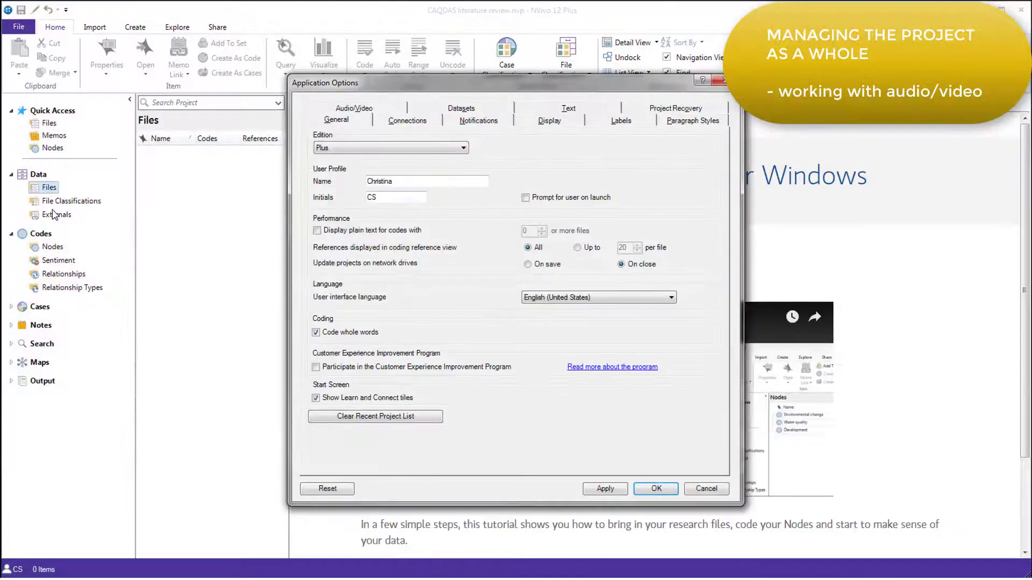
{"action": "left_click", "coordinate": [354, 119]}
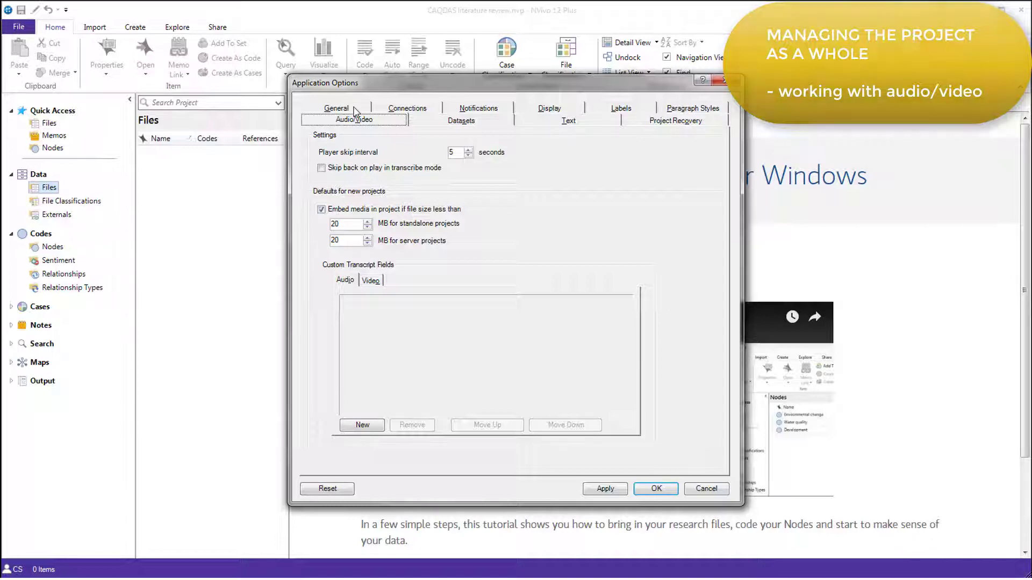
{"action": "key", "text": "Escape"}
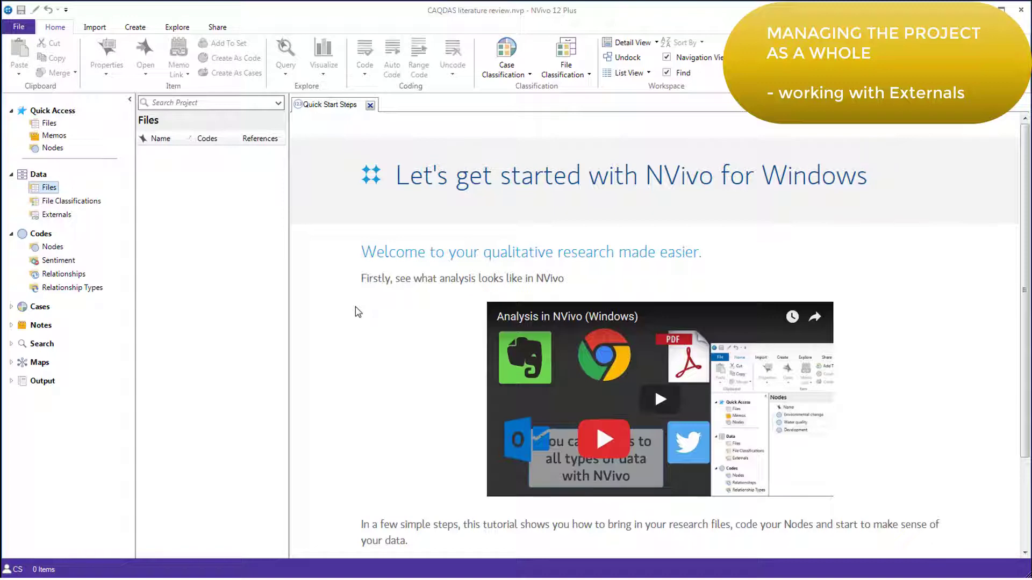
Step: Start a new external item named "Loon (2002) Deconstructing Dutch Utopia"
{"action": "left_click", "coordinate": [66, 215]}
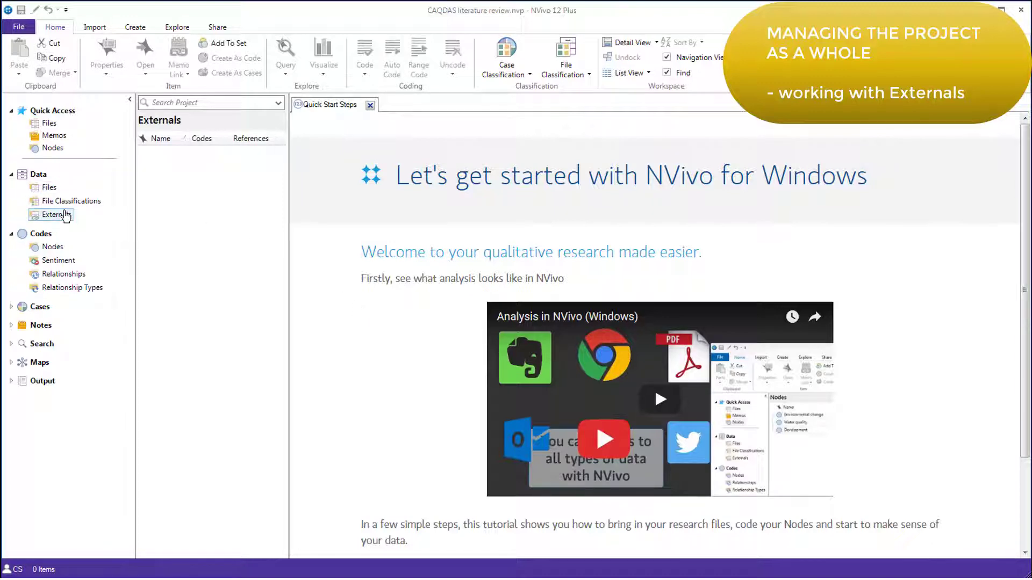
{"action": "right_click", "coordinate": [175, 168]}
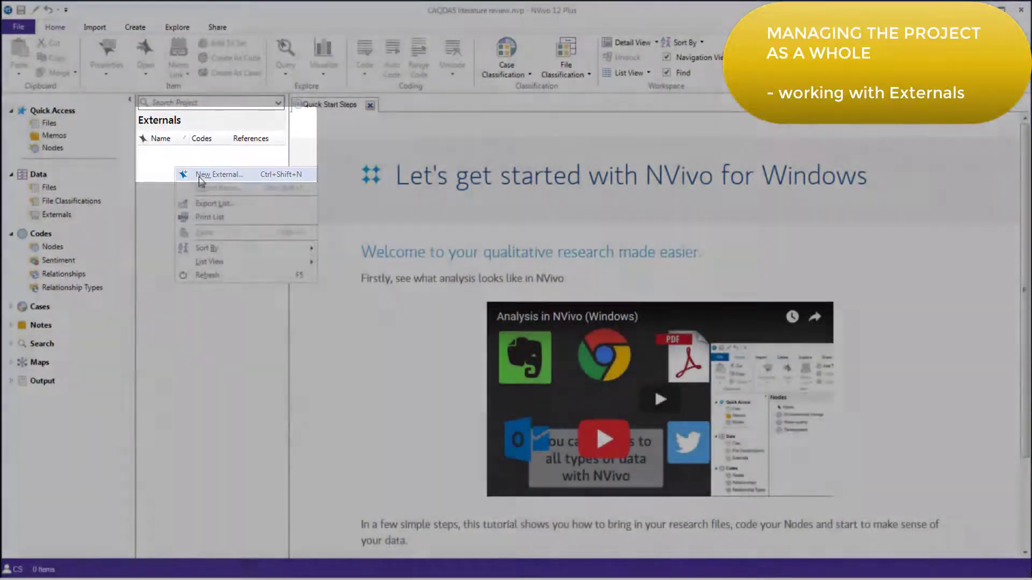
{"action": "left_click", "coordinate": [199, 177]}
{"action": "type", "text": "Loo"}
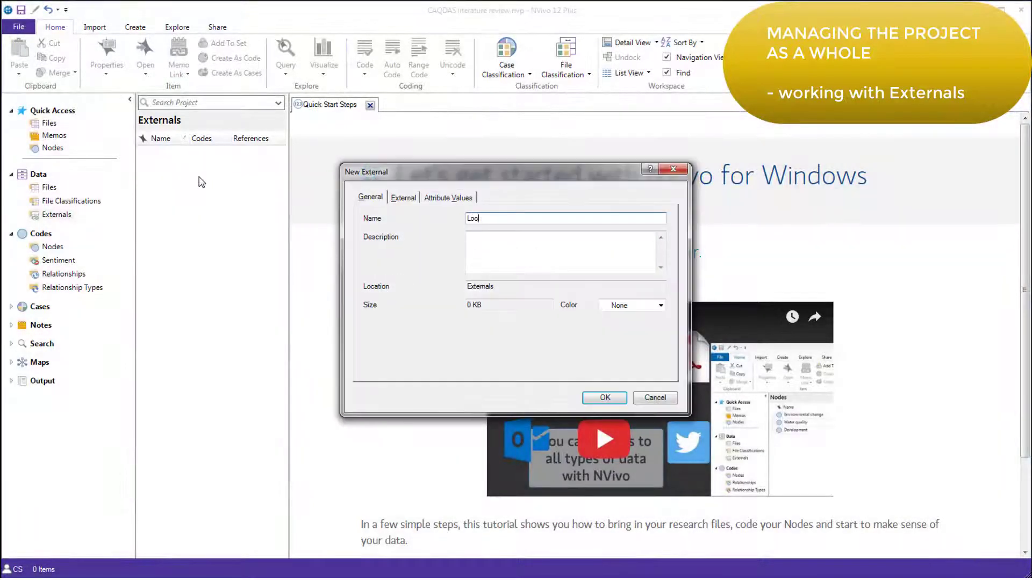
{"action": "type", "text": "n (2002) Deconstructing Dutch Utopia"}
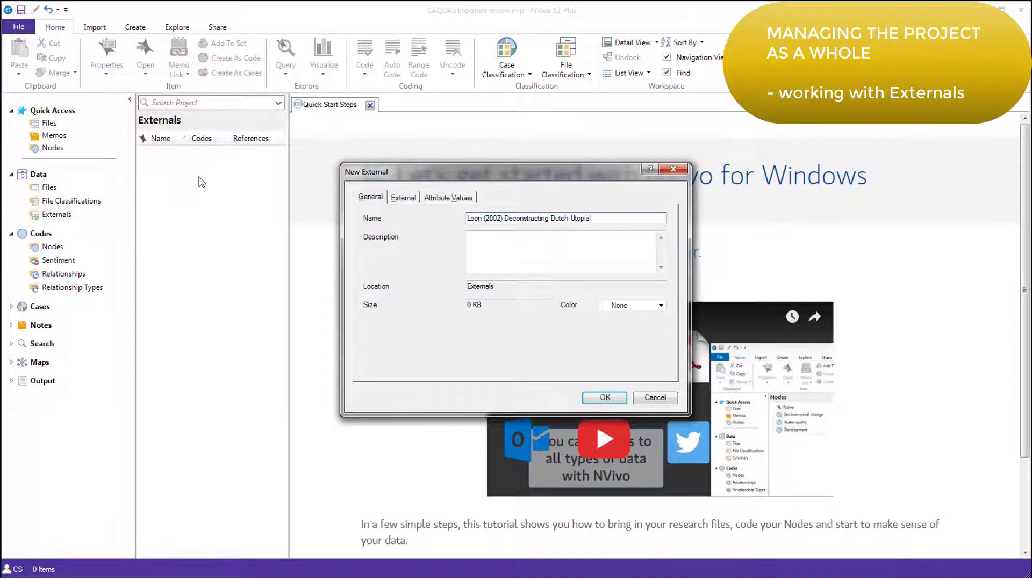
Step: Link the new external to the file "Loon (2002) Deconstructing Dutch Utopia.pdf" in the Case A Literature folder and create it
{"action": "left_click", "coordinate": [397, 199]}
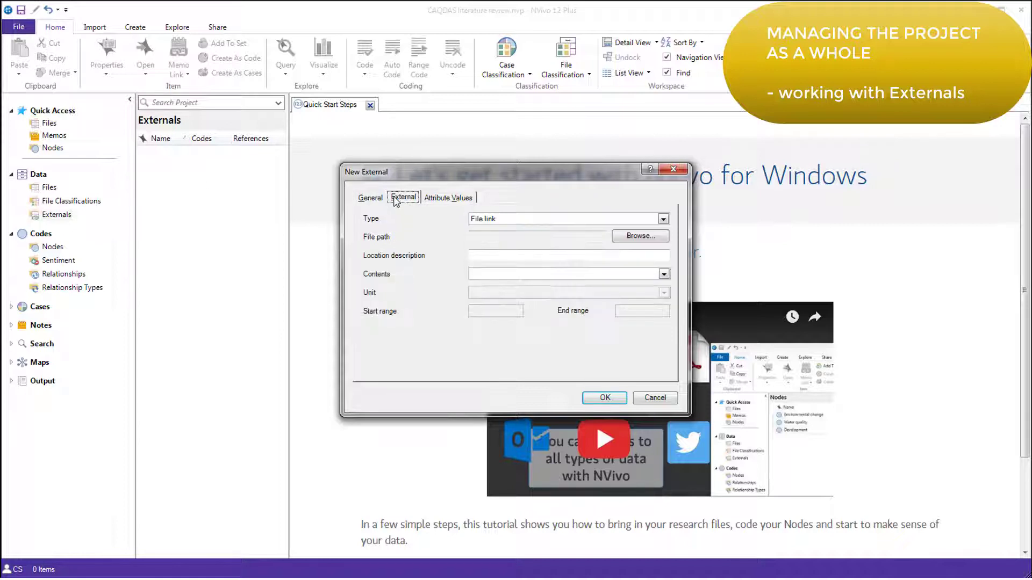
{"action": "left_click", "coordinate": [663, 220]}
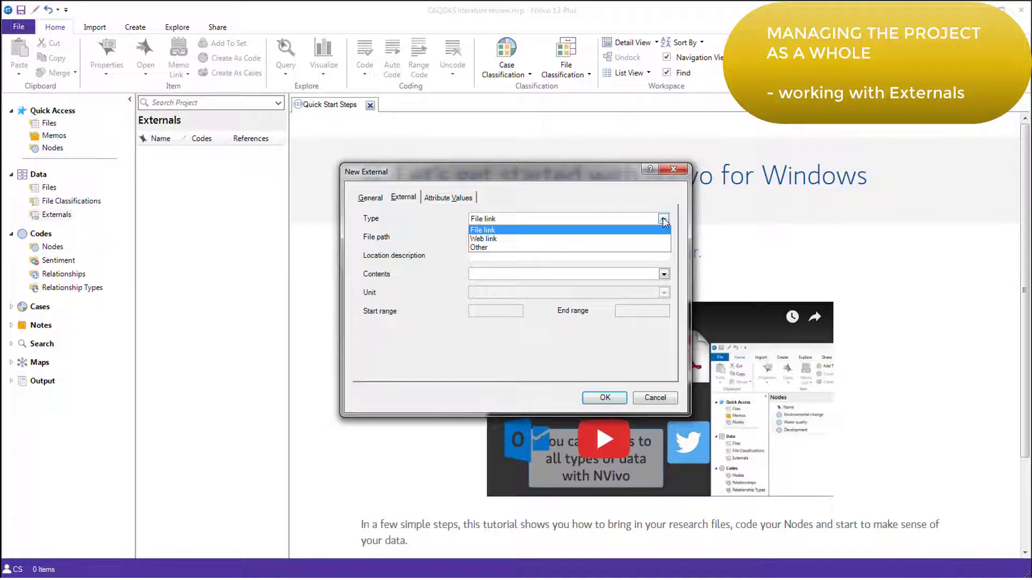
{"action": "left_click", "coordinate": [664, 221]}
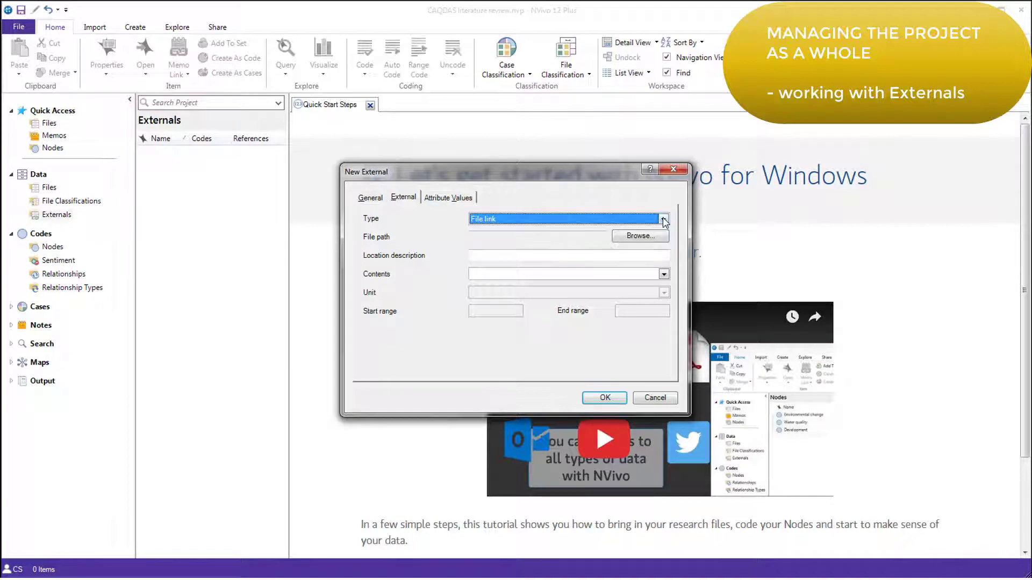
{"action": "left_click", "coordinate": [649, 240]}
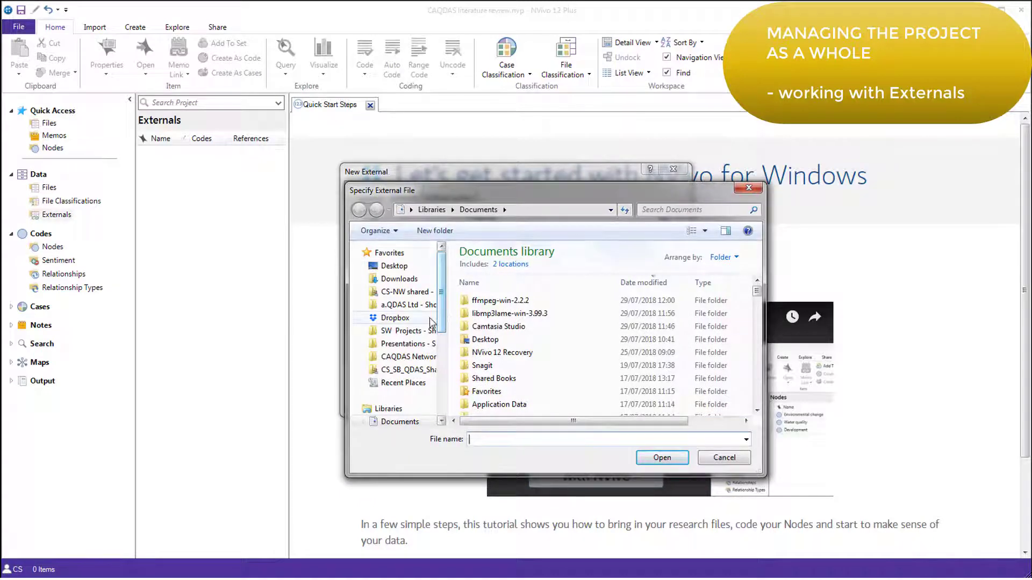
{"action": "left_click", "coordinate": [396, 317]}
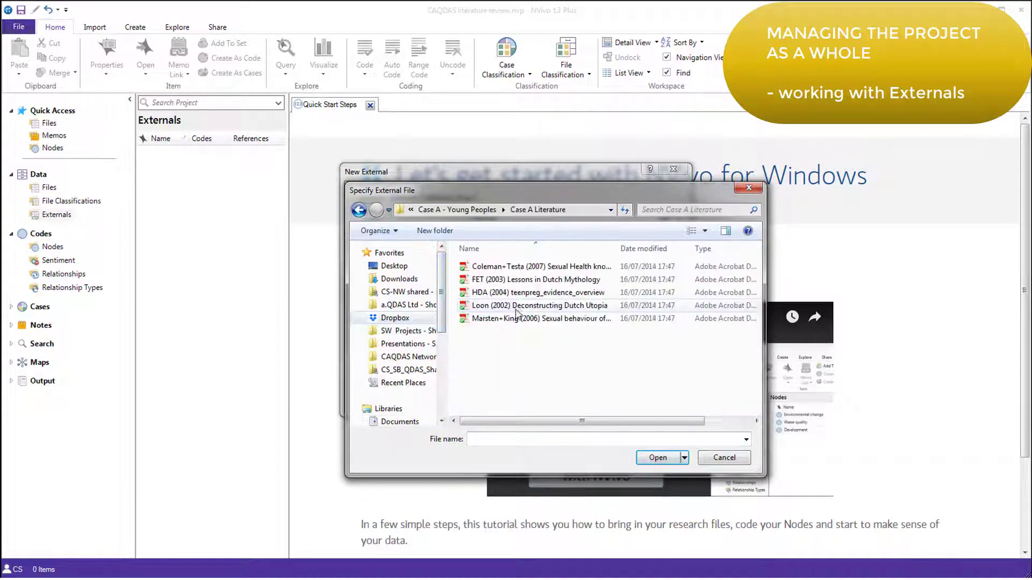
{"action": "left_click", "coordinate": [517, 307]}
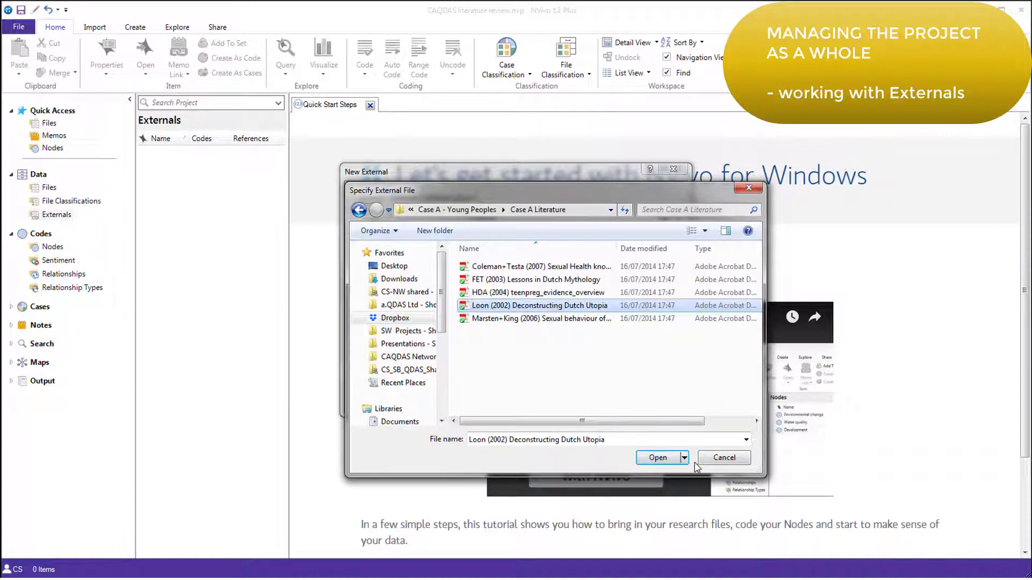
{"action": "left_click", "coordinate": [663, 458]}
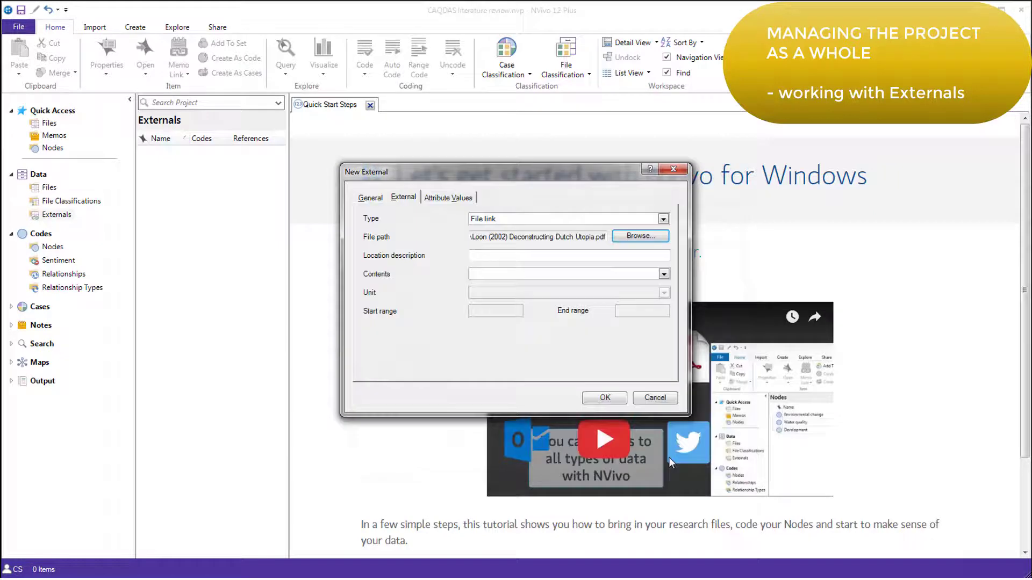
{"action": "left_click", "coordinate": [605, 399]}
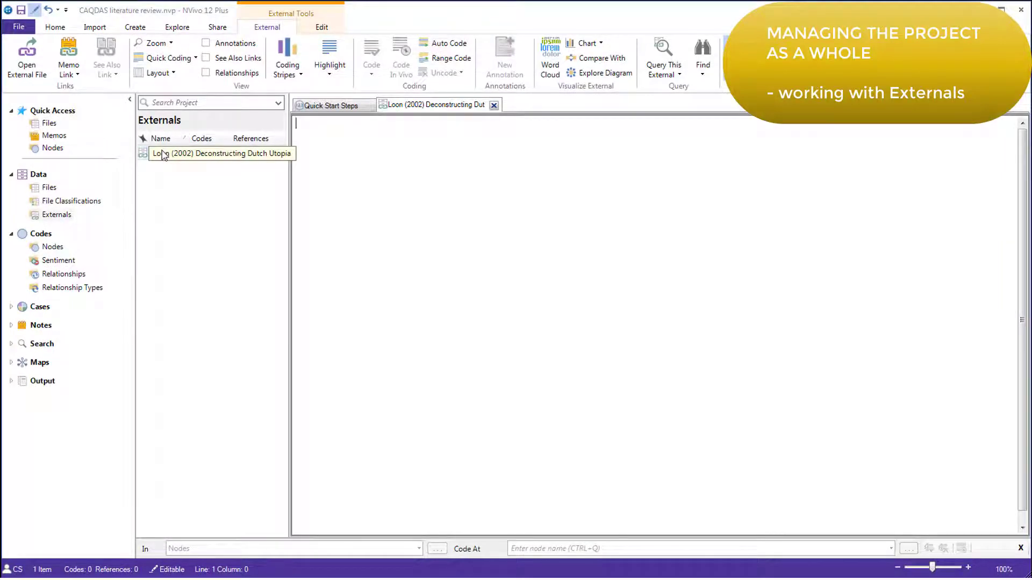
Step: Open the PDF file linked to the Loon (2002) external, look through it, and close the PDF reader
{"action": "right_click", "coordinate": [163, 155]}
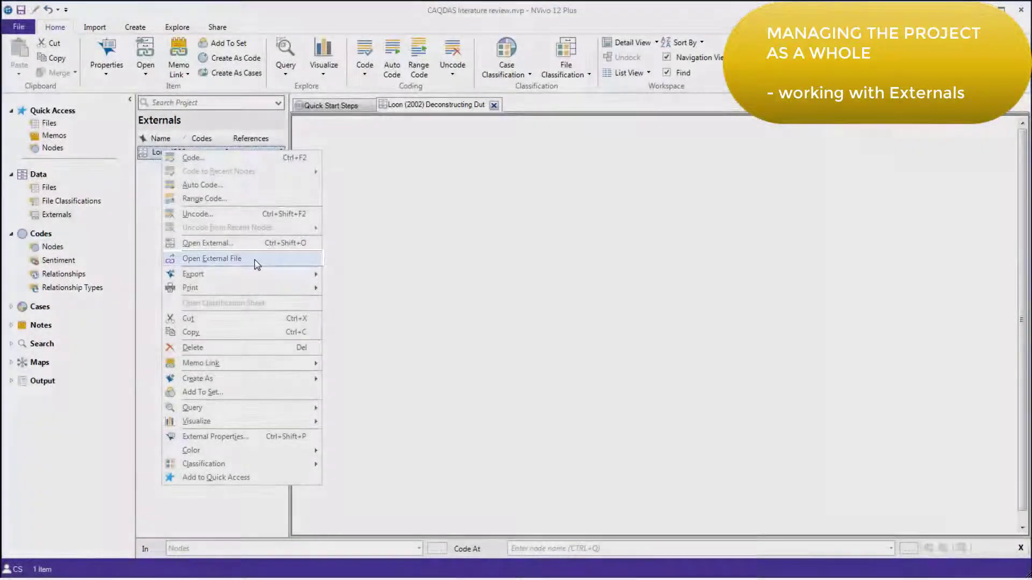
{"action": "left_click", "coordinate": [256, 263]}
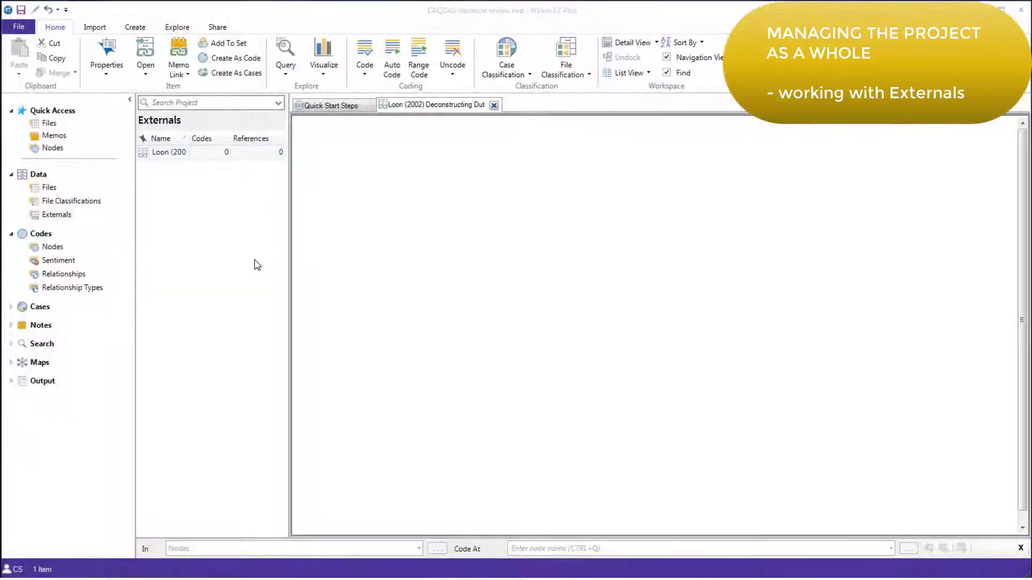
{"action": "scroll", "coordinate": [256, 263], "scroll_direction": "down", "scroll_amount": 5}
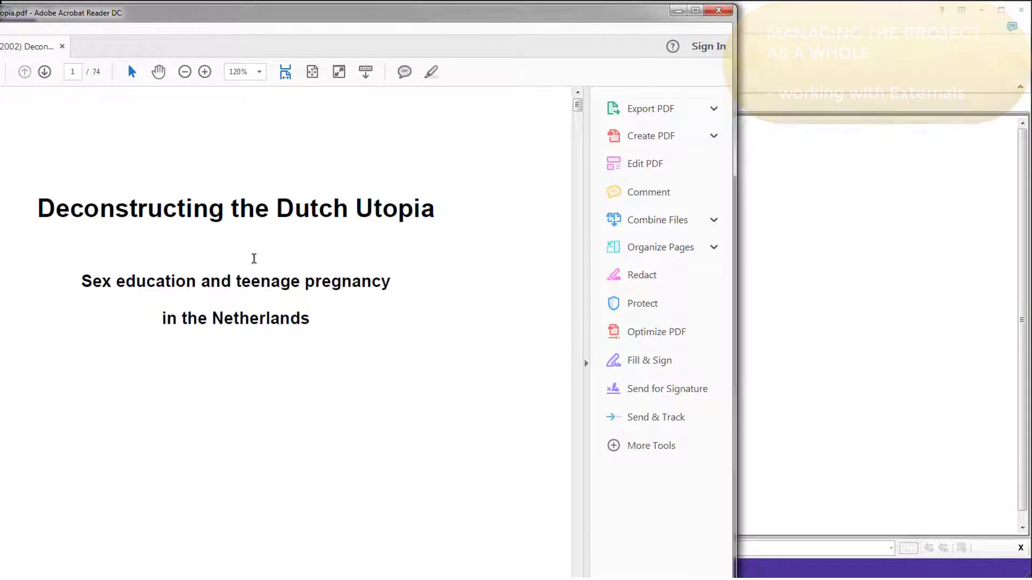
{"action": "key", "text": "alt+F4"}
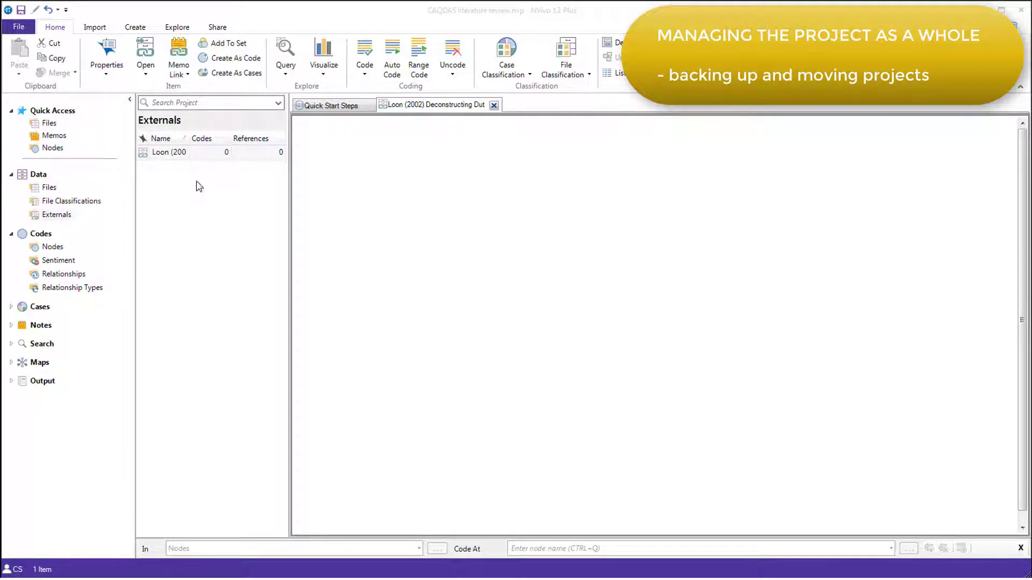
Step: Copy the project as an NVivo 12 (Windows) project named "BK-CAQDAS literature review" into the Dropbox folder SW Projects > NVivo projects
{"action": "left_click", "coordinate": [20, 27]}
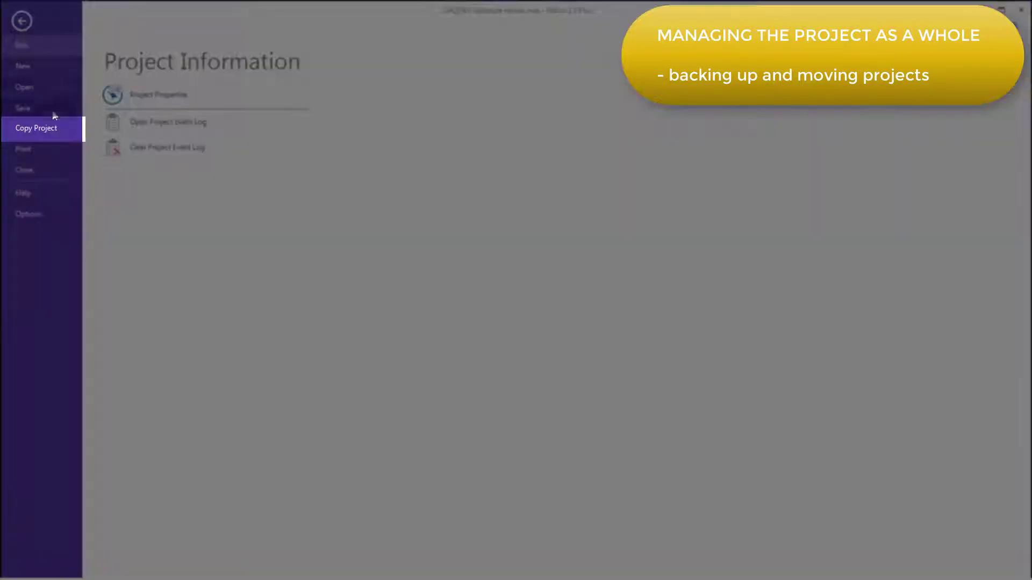
{"action": "left_click", "coordinate": [43, 127]}
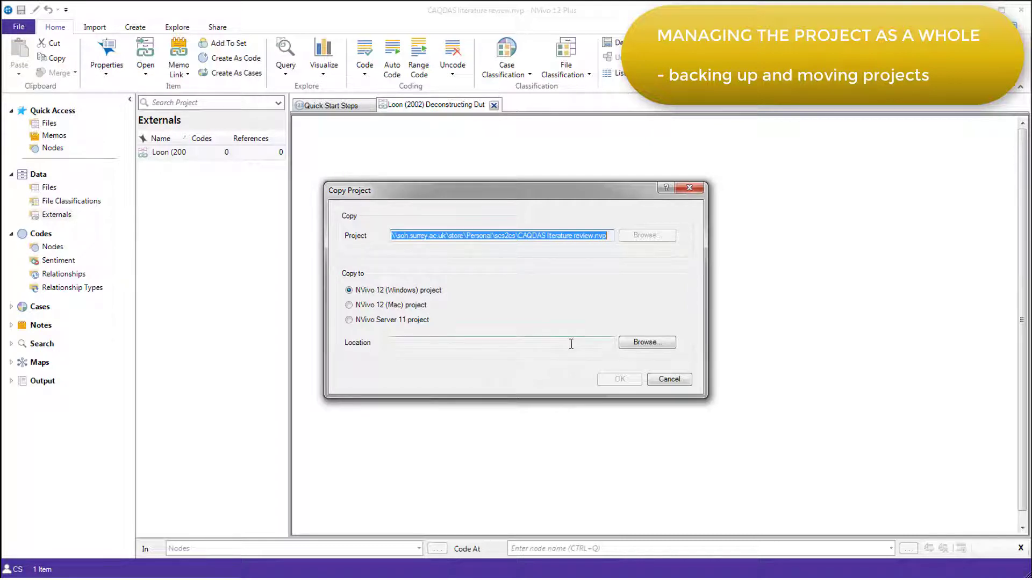
{"action": "left_click", "coordinate": [646, 344]}
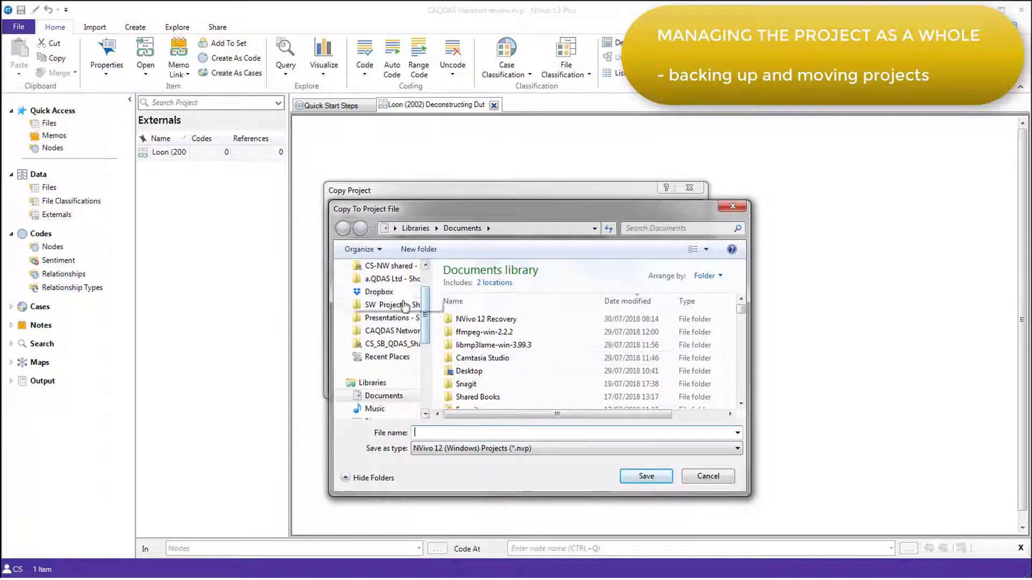
{"action": "left_click", "coordinate": [384, 291]}
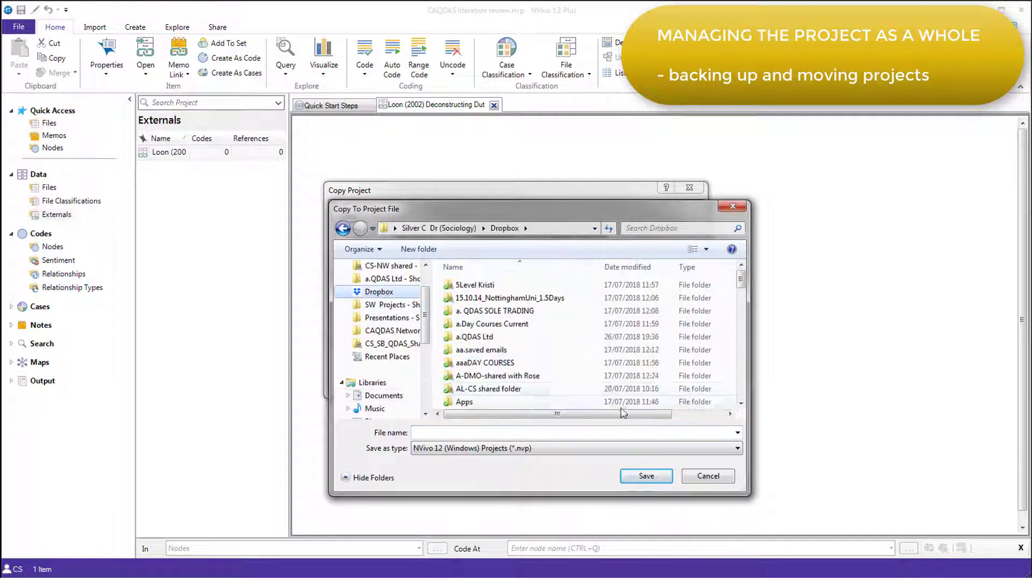
{"action": "left_click", "coordinate": [513, 431]}
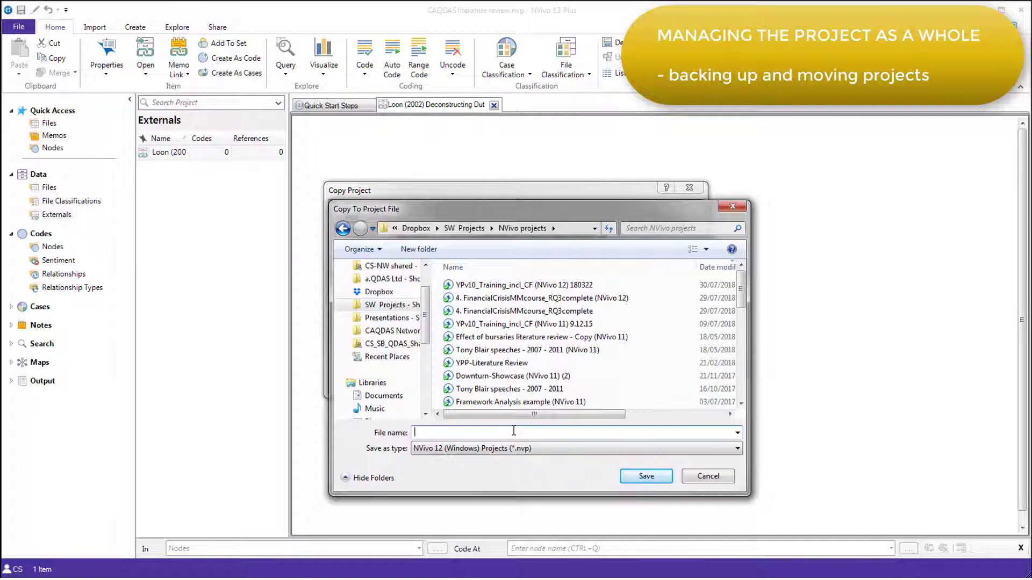
{"action": "type", "text": "B"}
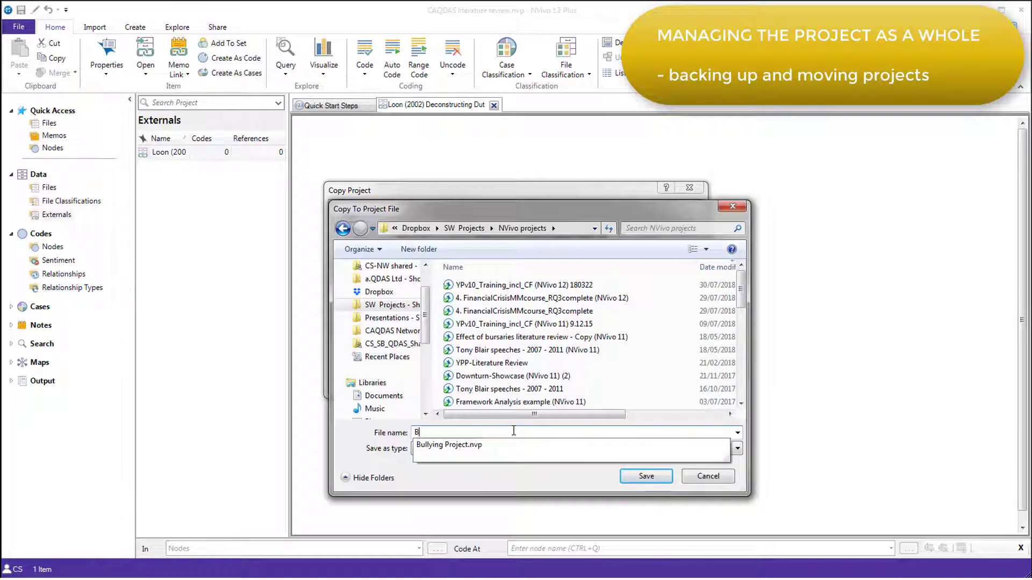
{"action": "type", "text": "K-CAQDAS literature review"}
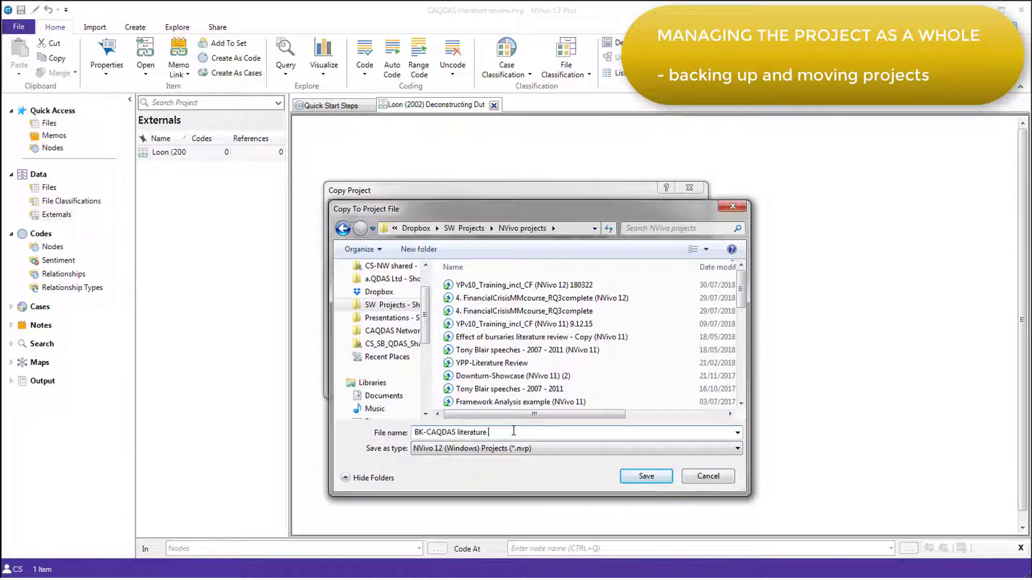
{"action": "left_click", "coordinate": [646, 476]}
{"action": "left_click", "coordinate": [627, 381]}
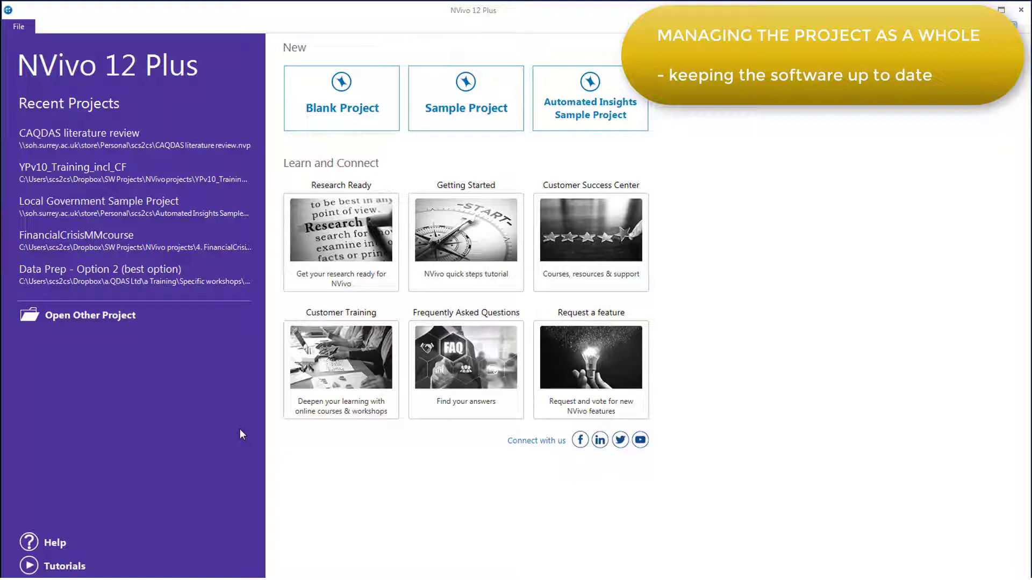
Step: Check for updates to the software from the program's help and product information
{"action": "left_click", "coordinate": [21, 26]}
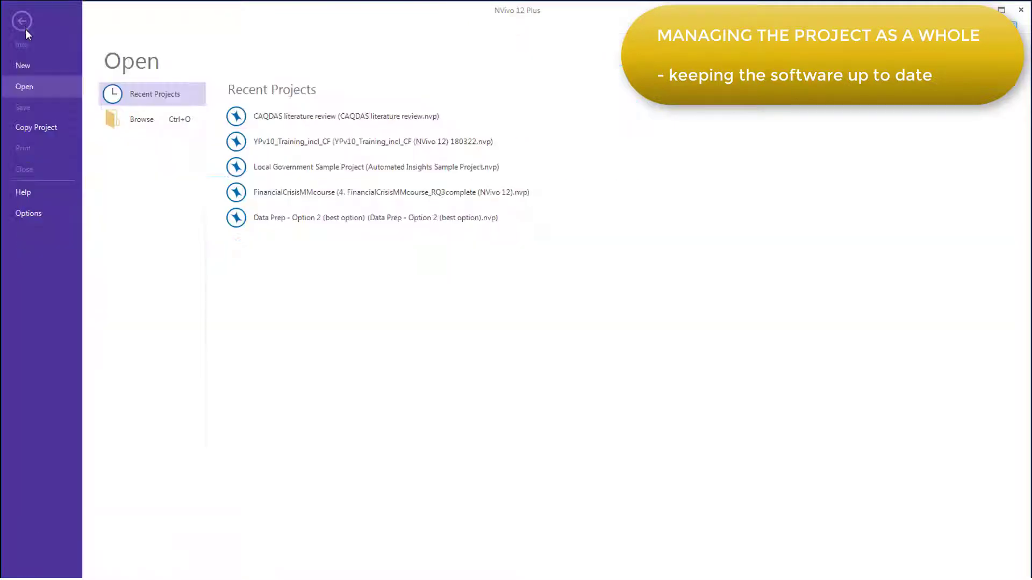
{"action": "left_click", "coordinate": [44, 196]}
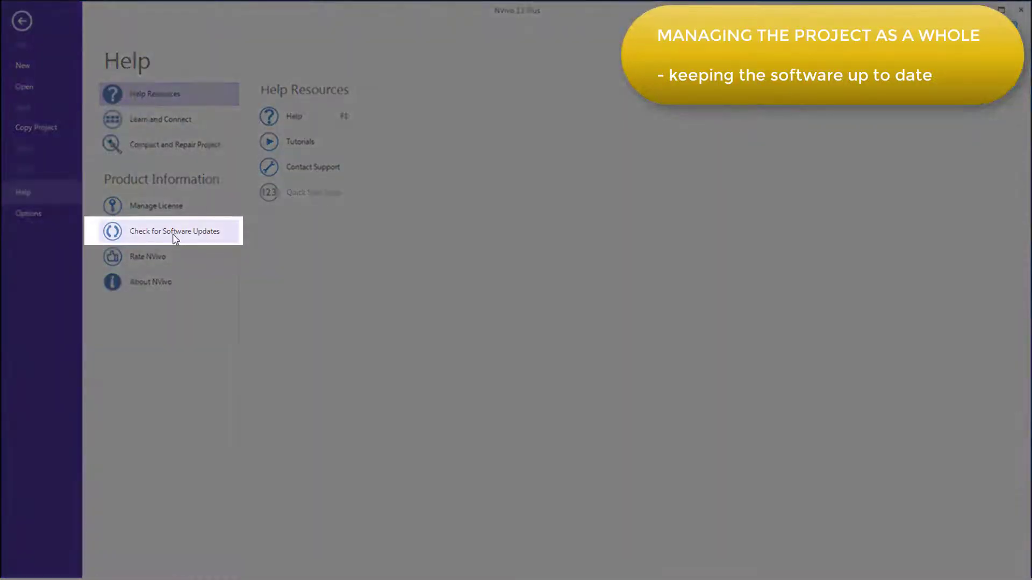
{"action": "left_click", "coordinate": [173, 234]}
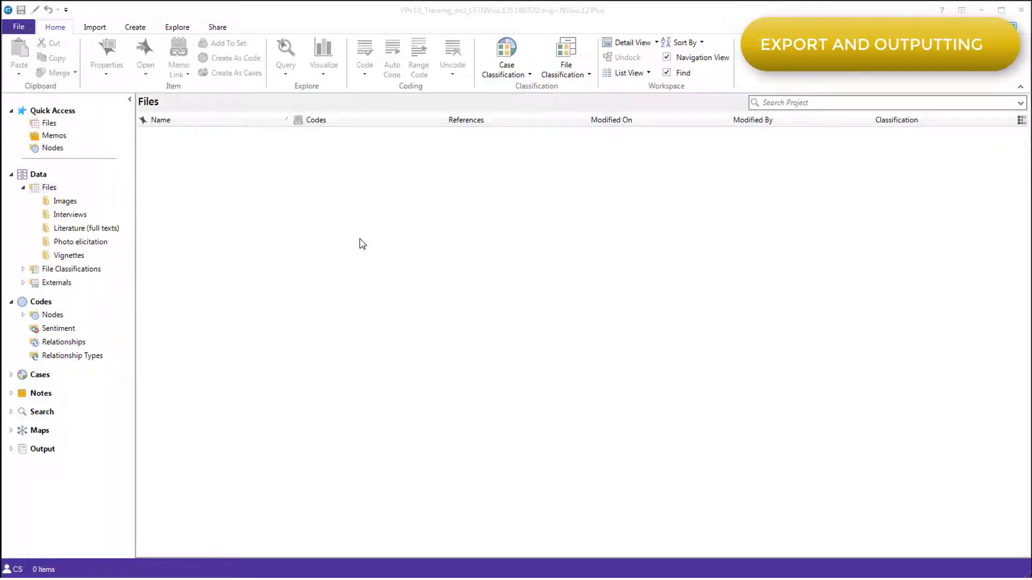
Step: Start a project export, look through the item types that can be selected for it, and cancel the export
{"action": "left_click", "coordinate": [223, 34]}
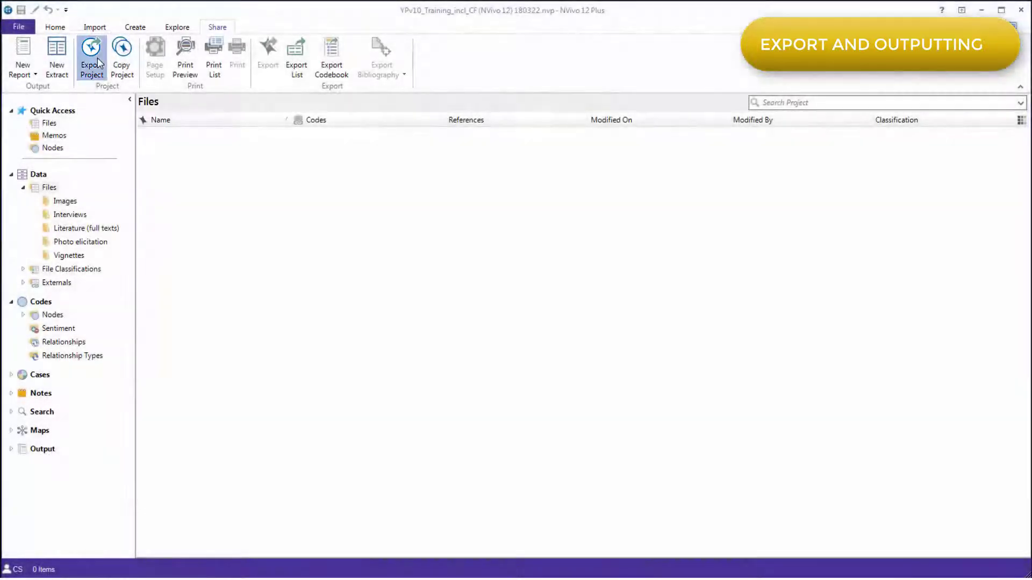
{"action": "left_click", "coordinate": [91, 53]}
{"action": "left_click", "coordinate": [644, 227]}
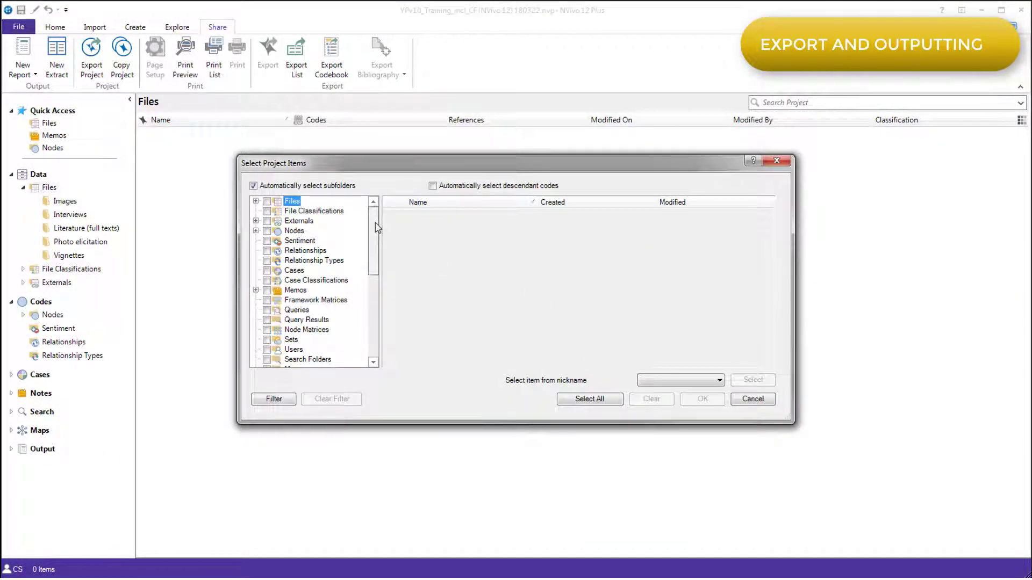
{"action": "scroll", "coordinate": [376, 271], "scroll_direction": "down", "scroll_amount": 5}
{"action": "scroll", "coordinate": [376, 258], "scroll_direction": "up", "scroll_amount": 5}
{"action": "left_click", "coordinate": [753, 399]}
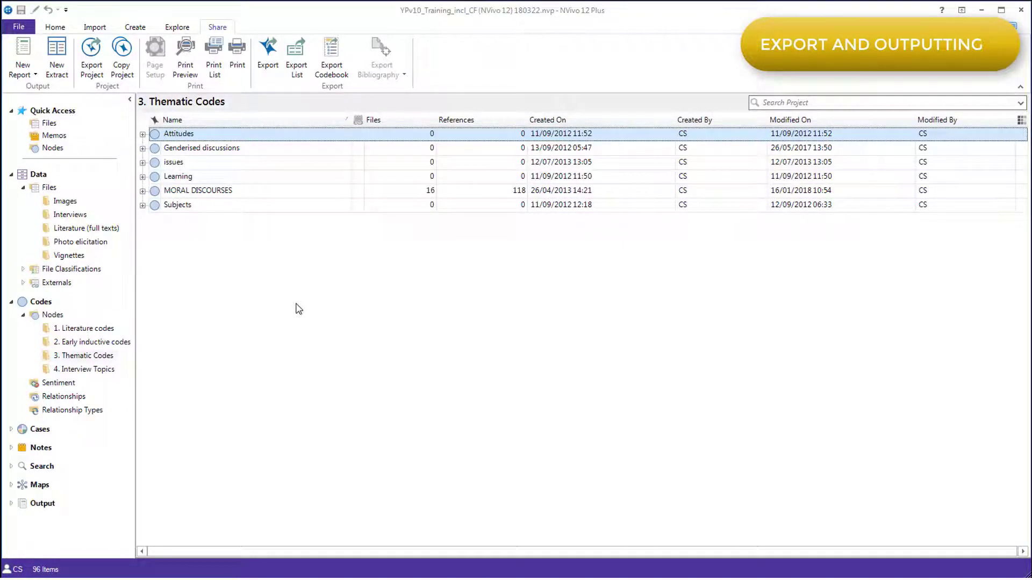
Step: Export the MORAL DISCOURSES thematic code to the Desktop in Reference View, with name and paragraph numbers included and Open on Export enabled
{"action": "key", "text": "Down"}
{"action": "key", "text": "Down"}
{"action": "key", "text": "Down"}
{"action": "key", "text": "Down"}
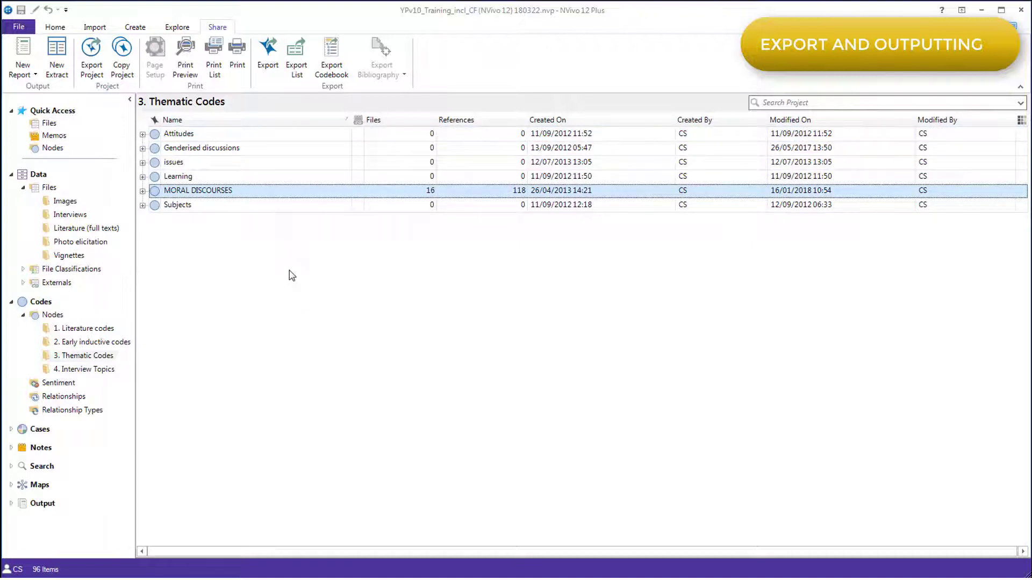
{"action": "left_click", "coordinate": [267, 64]}
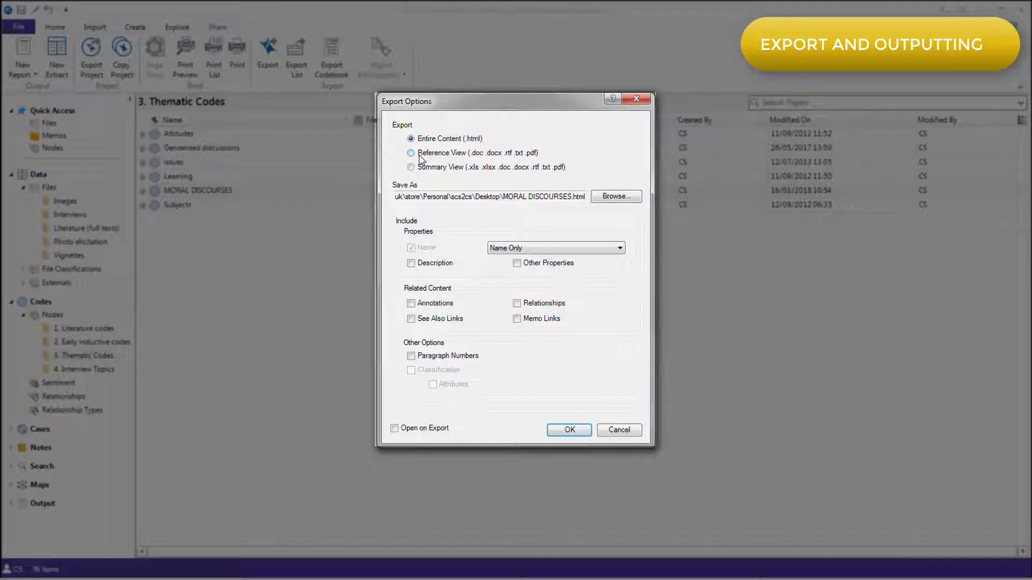
{"action": "left_click", "coordinate": [421, 156]}
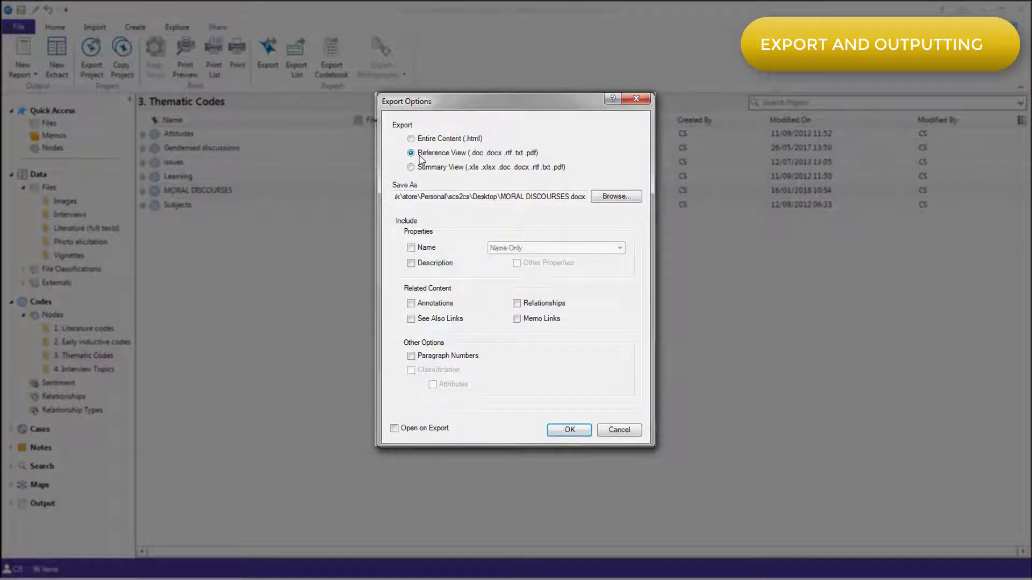
{"action": "left_click", "coordinate": [412, 247]}
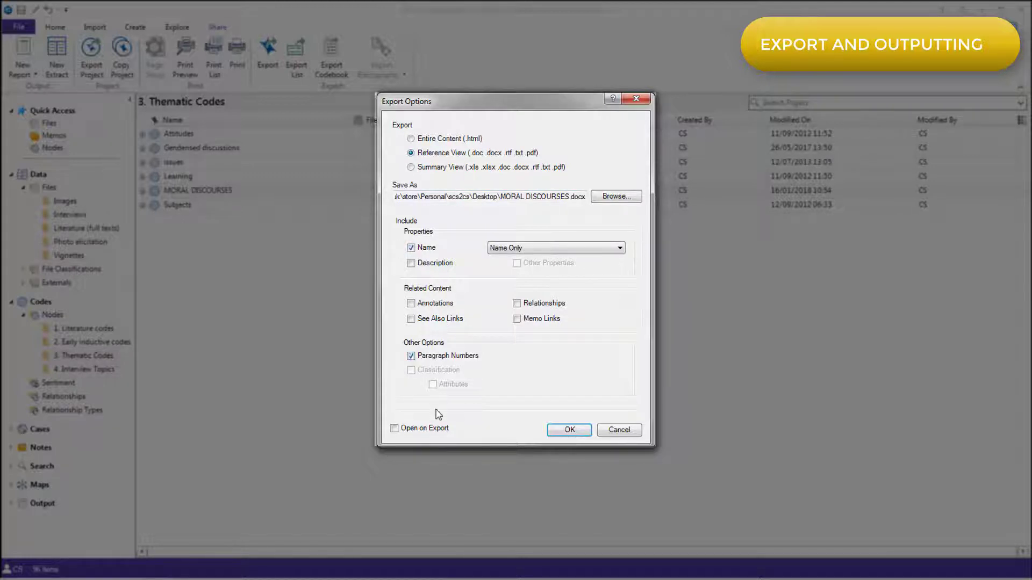
{"action": "left_click", "coordinate": [394, 429]}
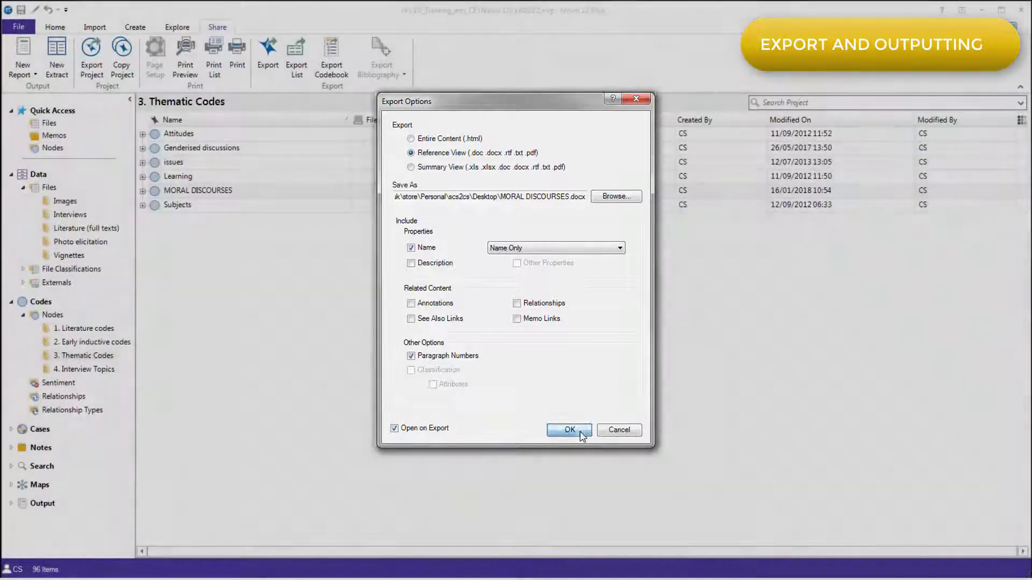
{"action": "left_click", "coordinate": [569, 430]}
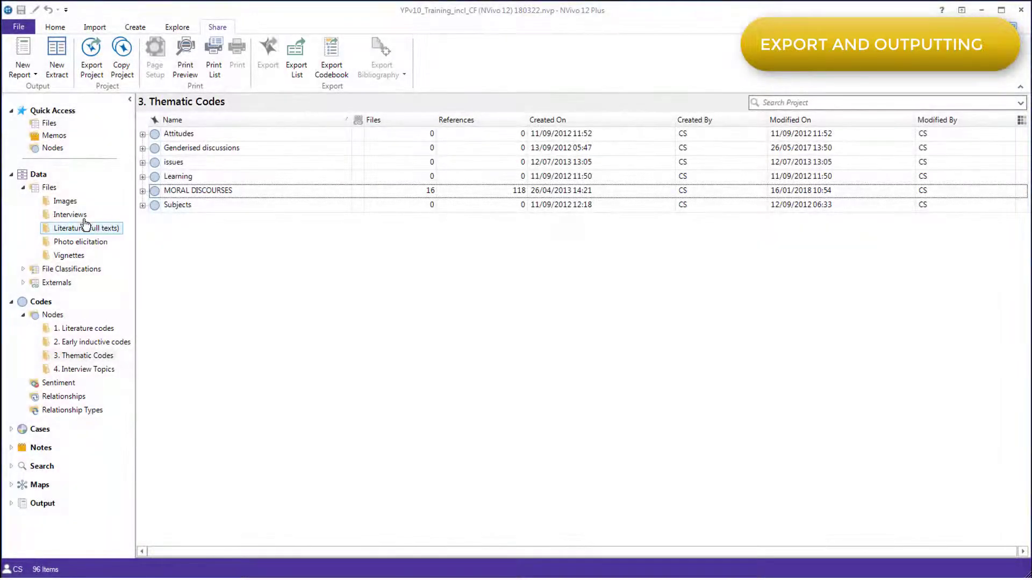
Step: Export the list of items in the Interviews folder to the Desktop as an MS Excel (.xlsx) file named "Interviews"
{"action": "left_click", "coordinate": [78, 215]}
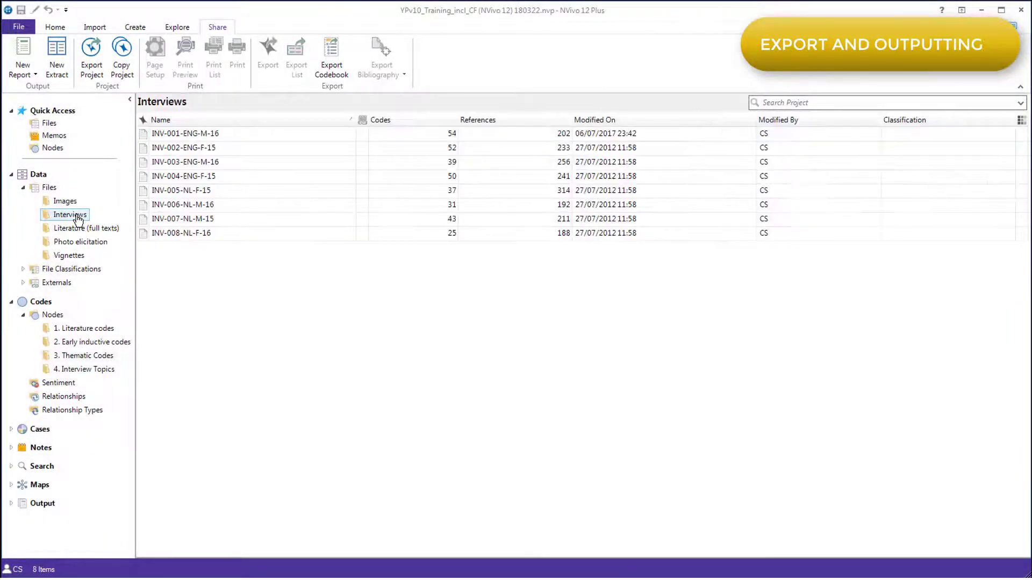
{"action": "left_click", "coordinate": [296, 59]}
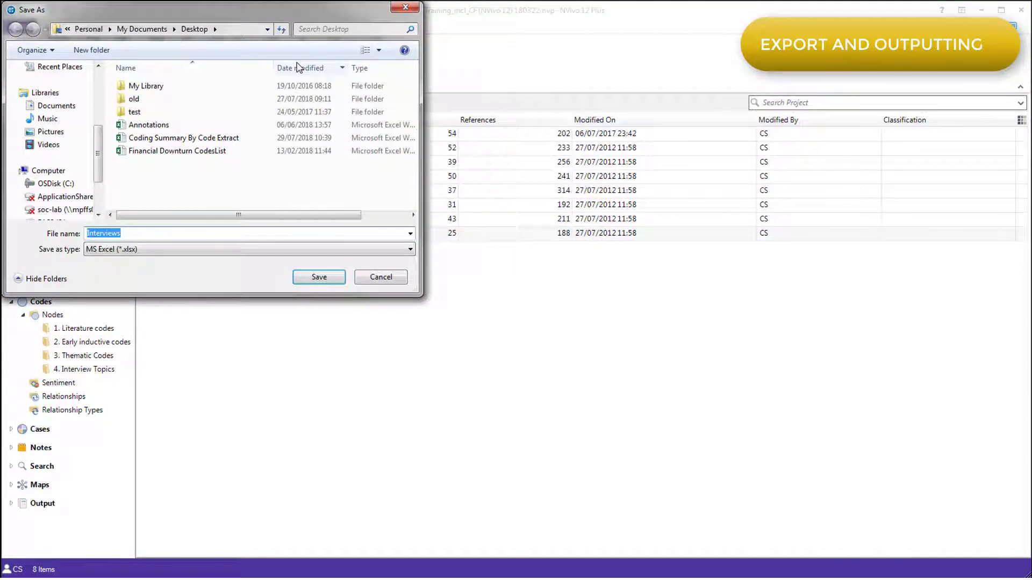
{"action": "left_click", "coordinate": [331, 249]}
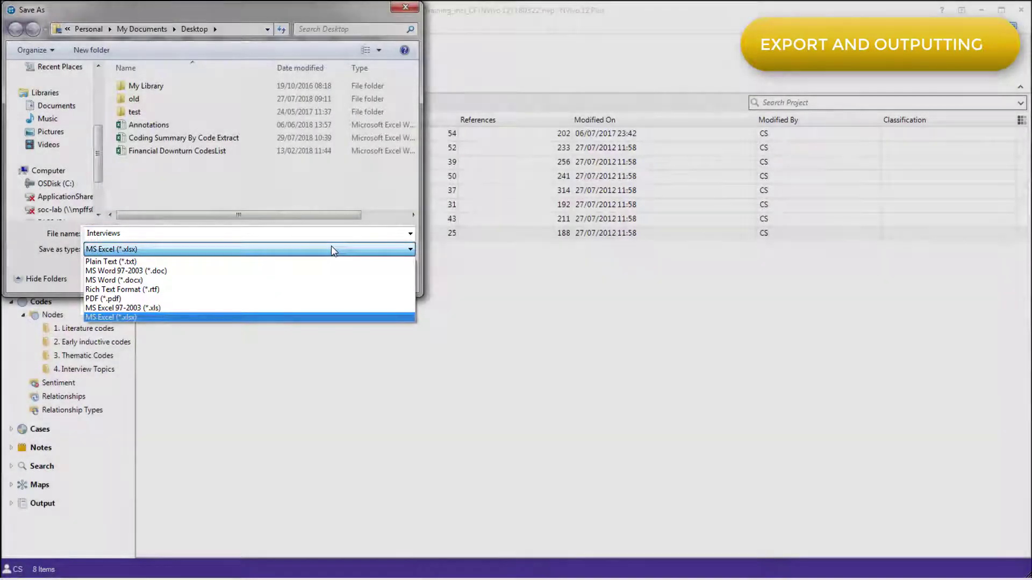
{"action": "left_click", "coordinate": [331, 249]}
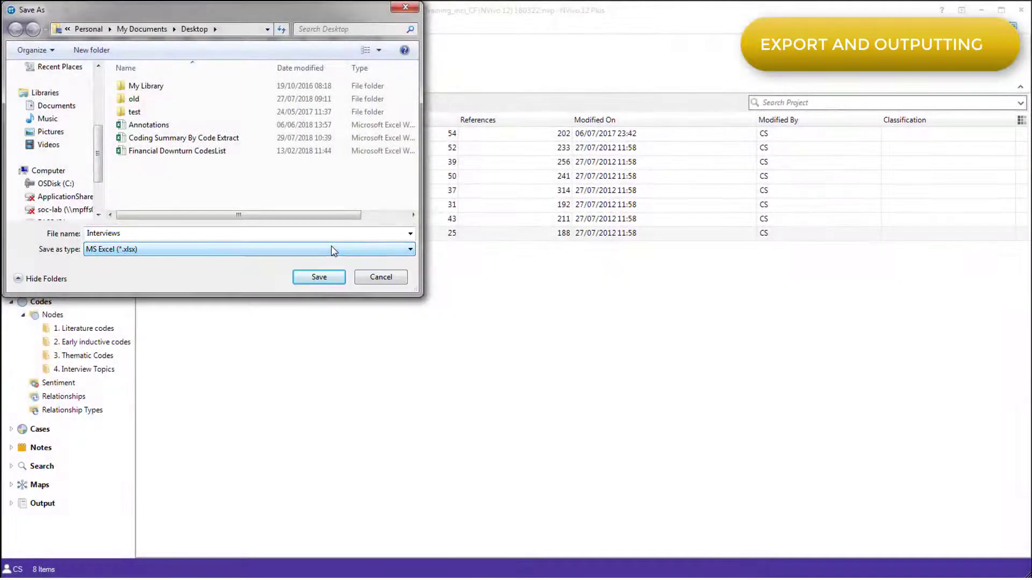
{"action": "left_click", "coordinate": [324, 280]}
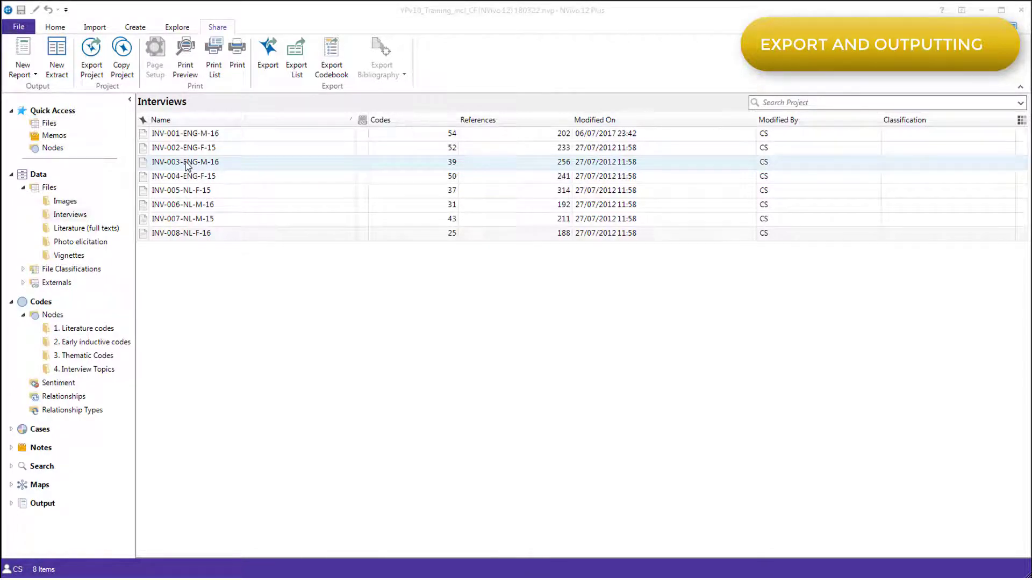
Step: View the export choices offered for the interview INV-003-ENG-M-16 and dismiss them without exporting
{"action": "right_click", "coordinate": [187, 166]}
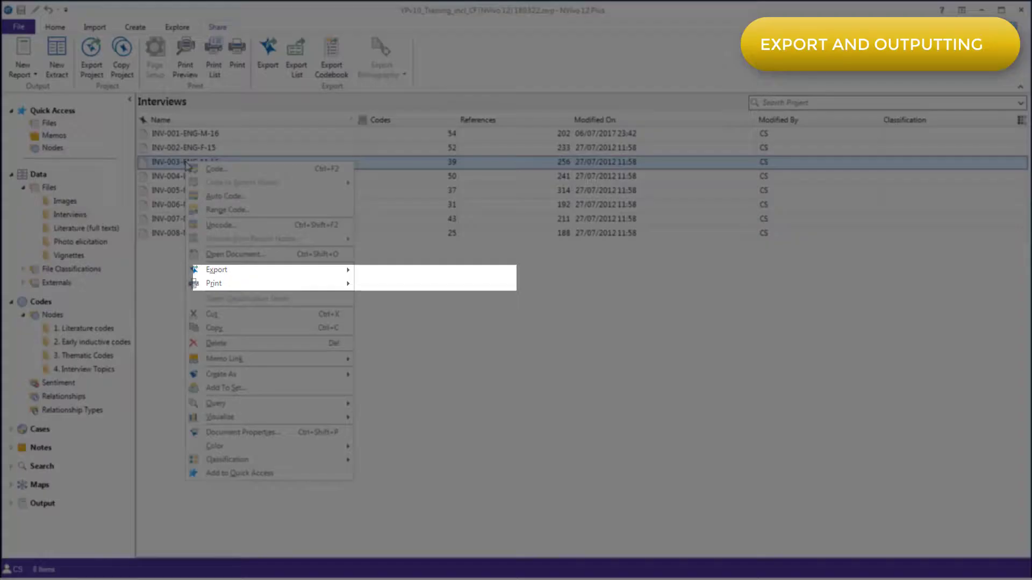
{"action": "mouse_move", "coordinate": [216, 270]}
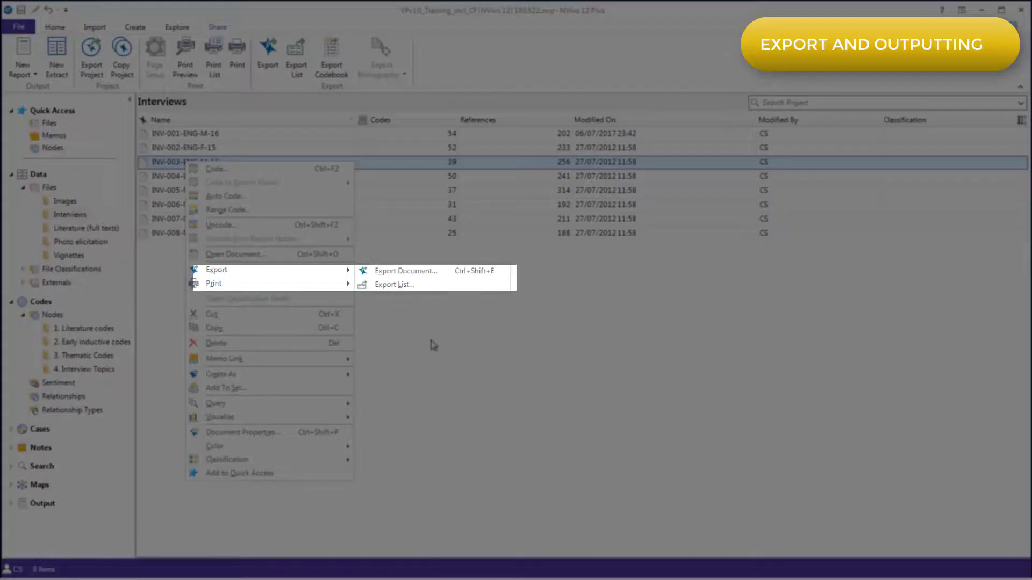
{"action": "left_click", "coordinate": [434, 345]}
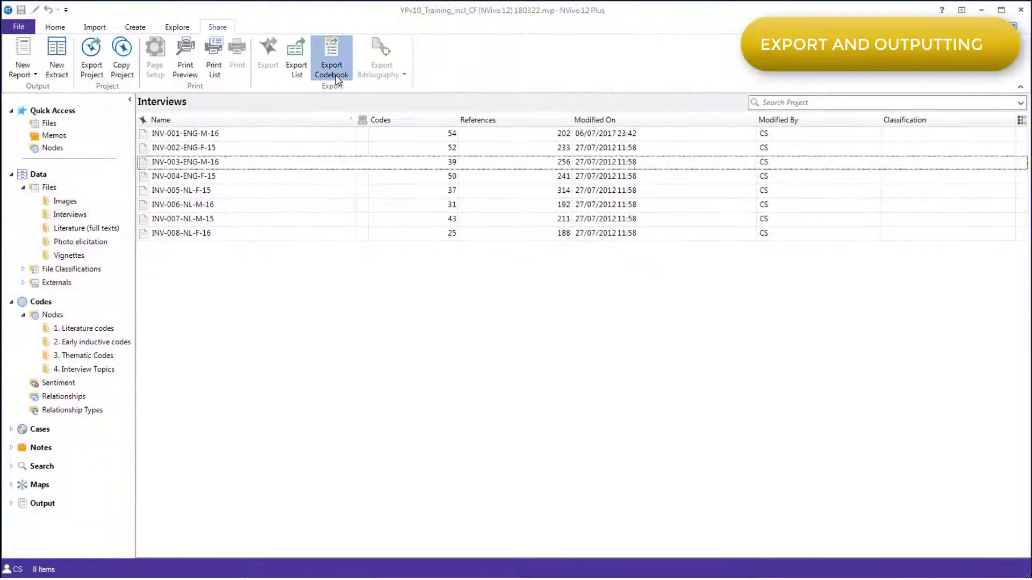
Step: Export a codebook with only the "2. Early inductive codes" subfolder selected, including the number of files and references, and look through the document
{"action": "left_click", "coordinate": [337, 79]}
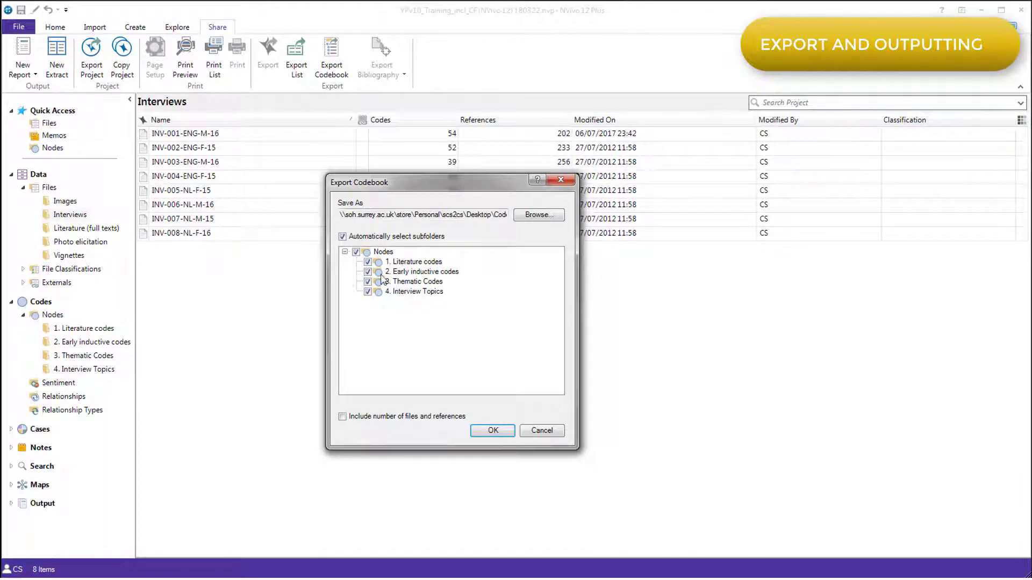
{"action": "left_click", "coordinate": [368, 263]}
{"action": "left_click", "coordinate": [368, 262]}
{"action": "left_click", "coordinate": [367, 282]}
{"action": "left_click", "coordinate": [369, 293]}
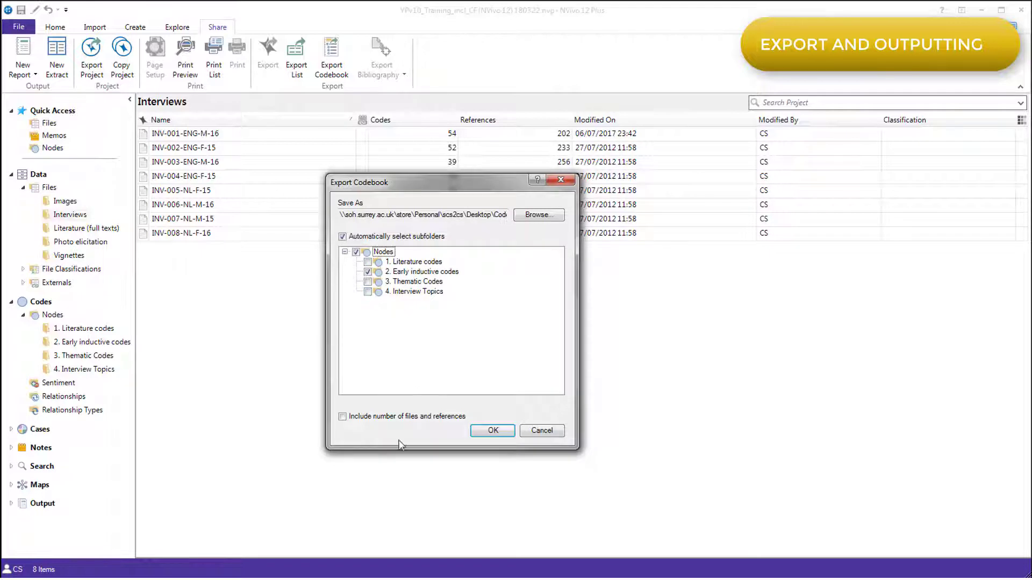
{"action": "left_click", "coordinate": [343, 417]}
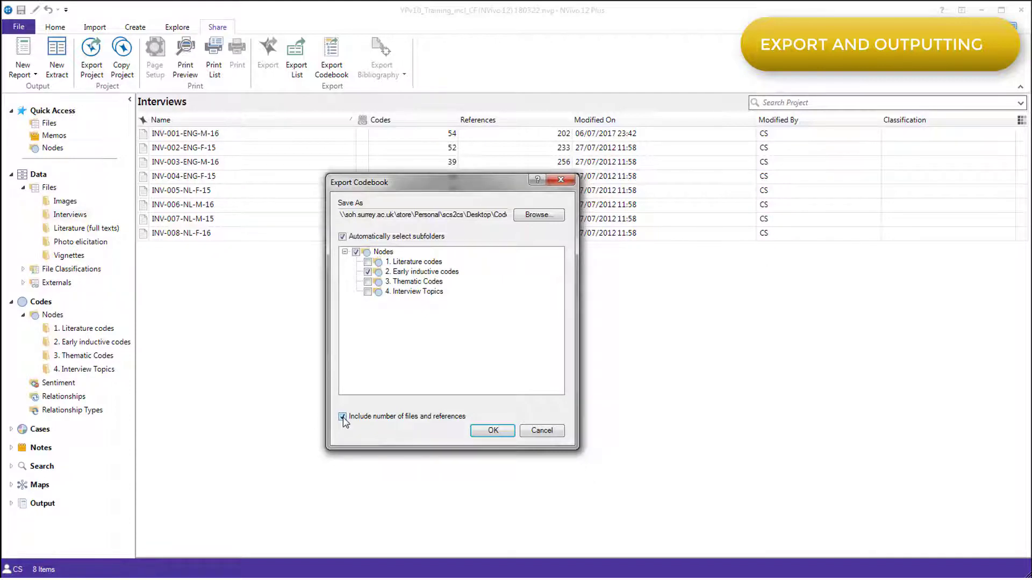
{"action": "left_click", "coordinate": [493, 430]}
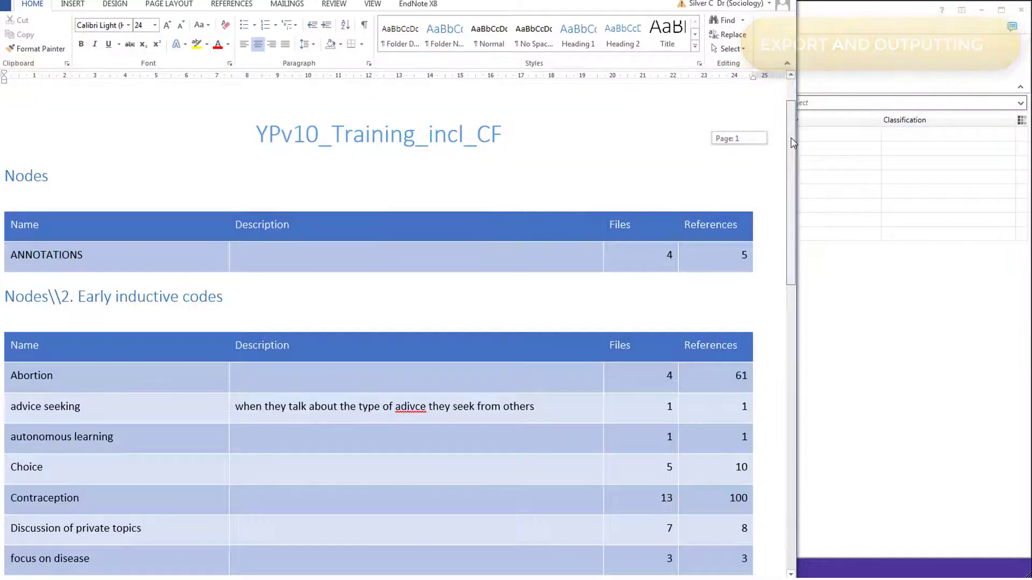
{"action": "left_click_drag", "start_coordinate": [792, 142], "coordinate": [825, 464]}
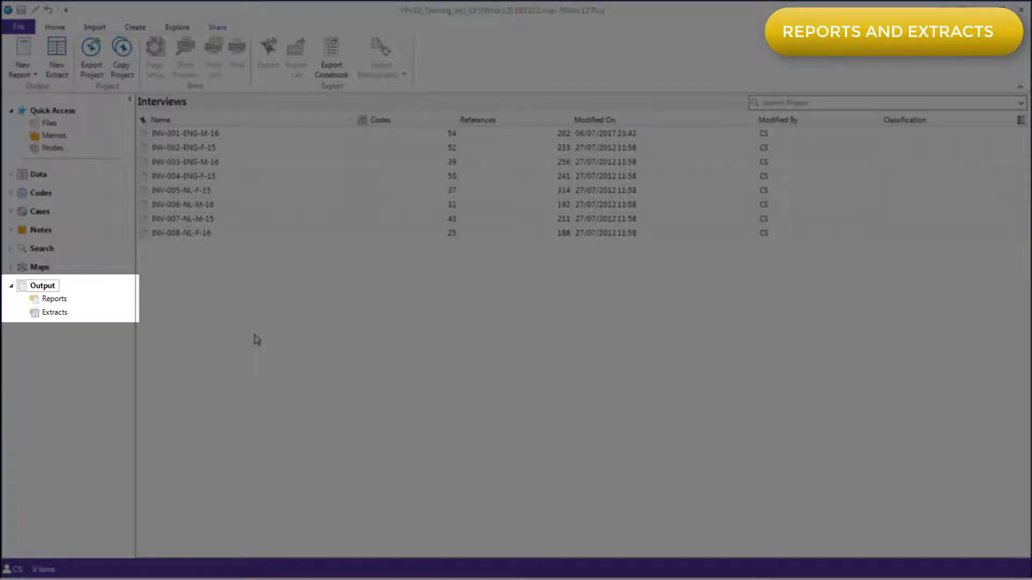
Step: Open the Coding Summary By Code Report and enable its filter on Code.Hierarchical Name
{"action": "left_click", "coordinate": [57, 303]}
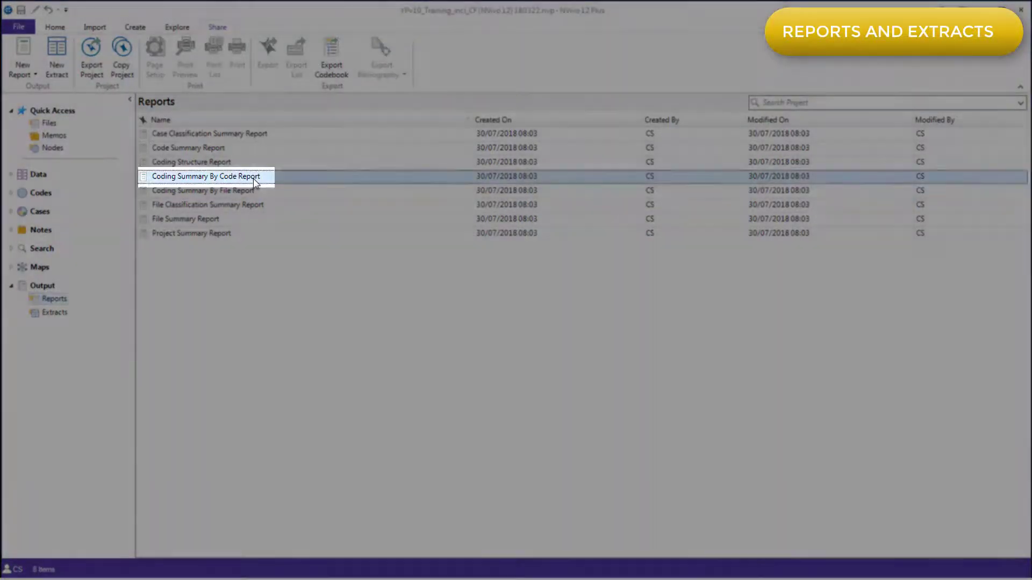
{"action": "double_click", "coordinate": [255, 177]}
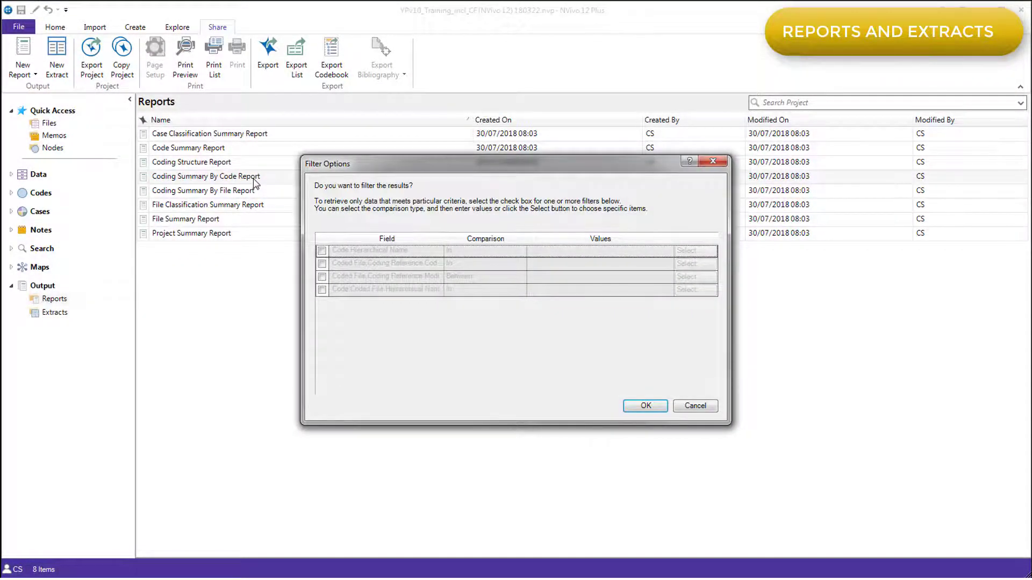
{"action": "left_click", "coordinate": [321, 251]}
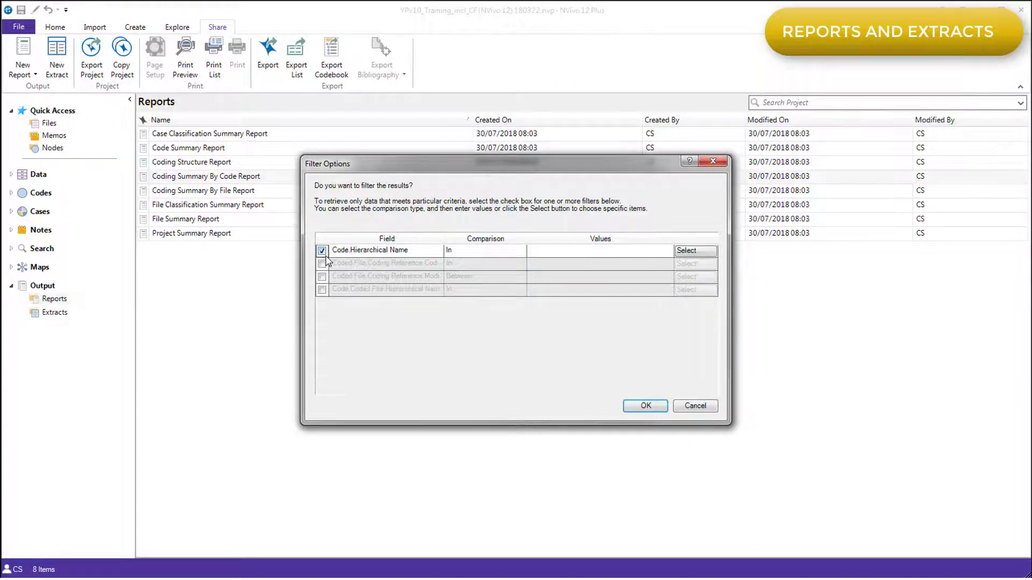
Step: Filter the report to MORAL DISCOURSES in "3. Thematic Codes" with its descendant codes selected automatically, and run the report
{"action": "left_click", "coordinate": [696, 253]}
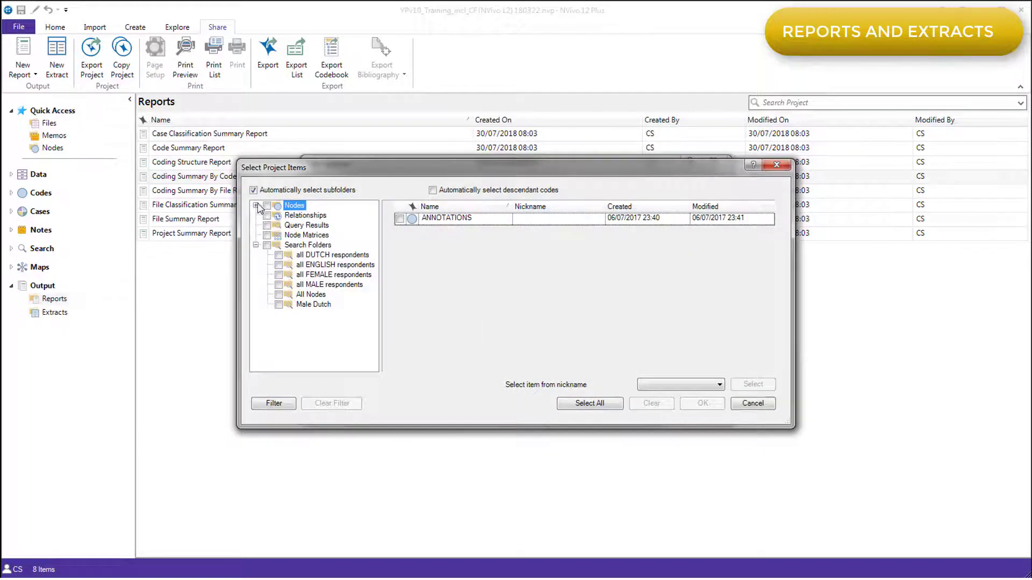
{"action": "left_click", "coordinate": [256, 206]}
{"action": "left_click", "coordinate": [327, 236]}
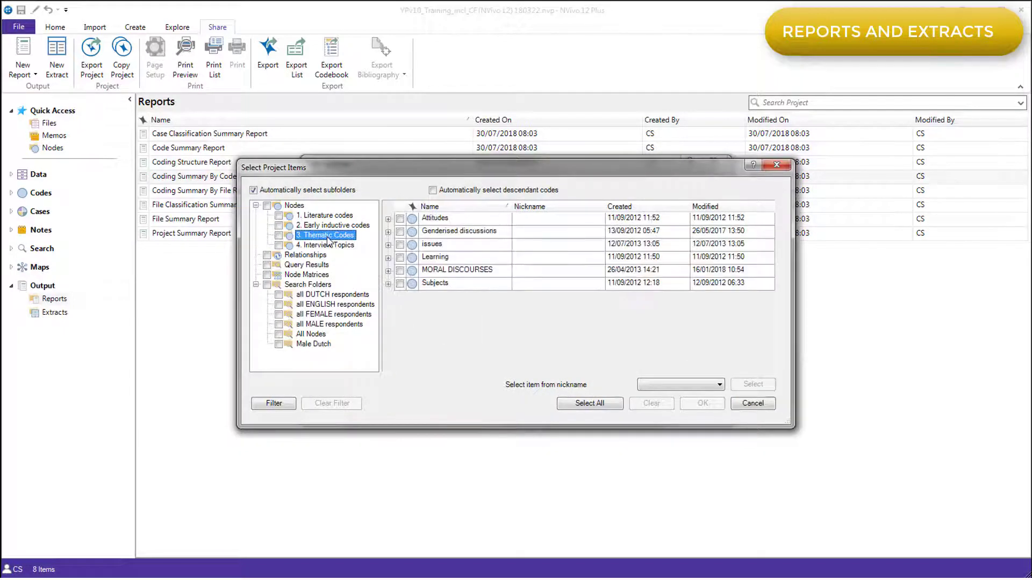
{"action": "left_click", "coordinate": [388, 271]}
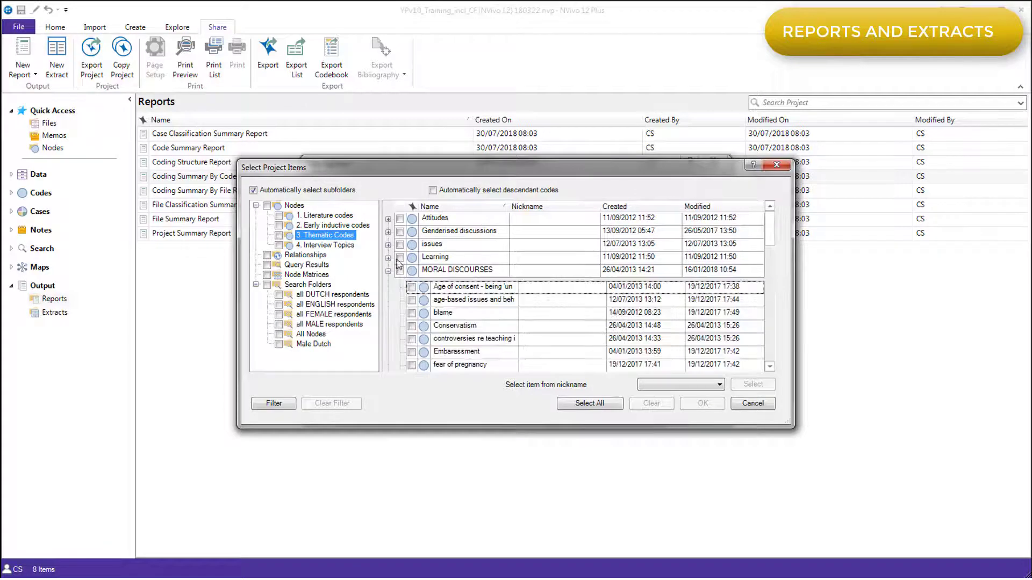
{"action": "left_click", "coordinate": [432, 191]}
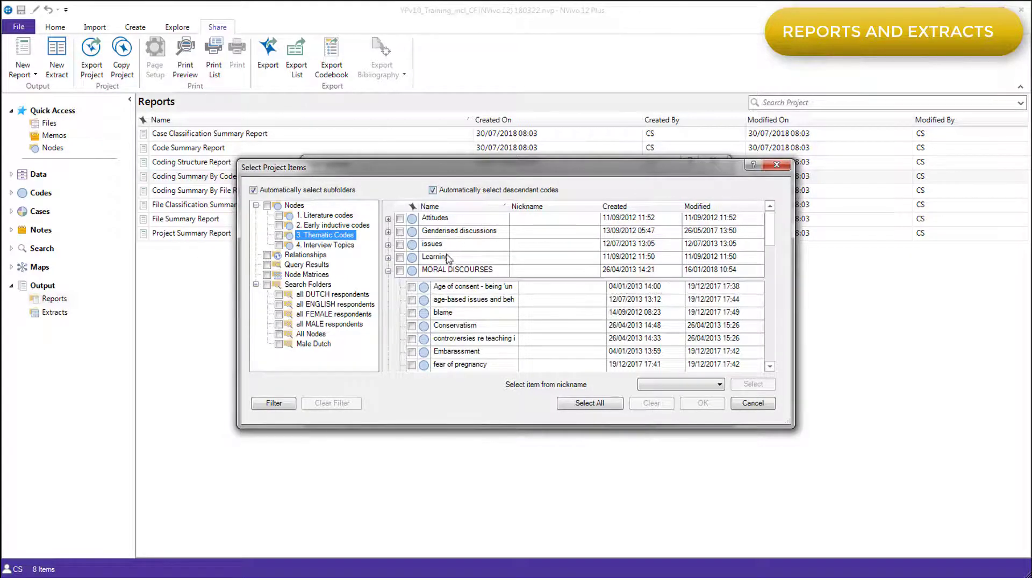
{"action": "left_click", "coordinate": [400, 271]}
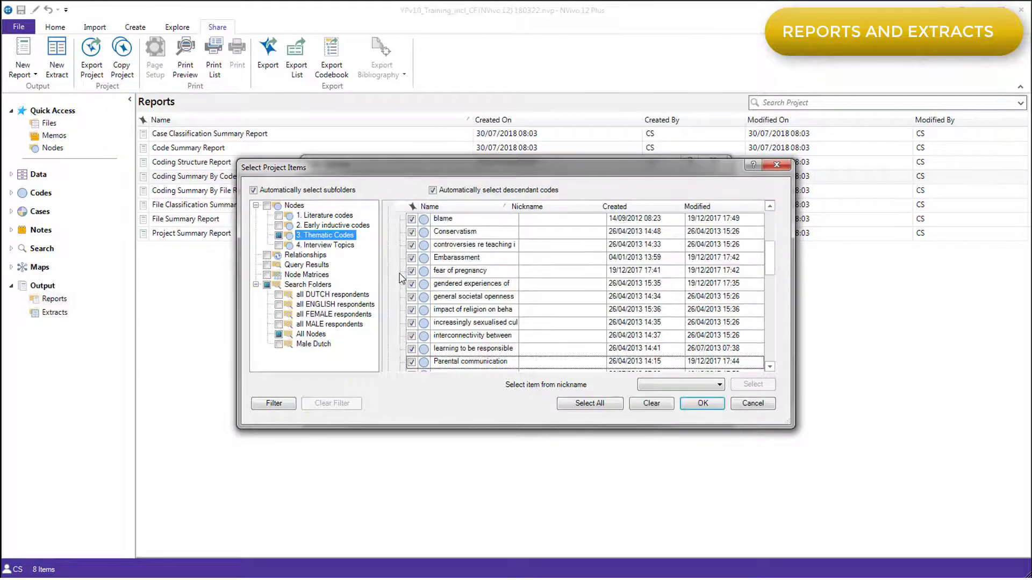
{"action": "left_click", "coordinate": [703, 404]}
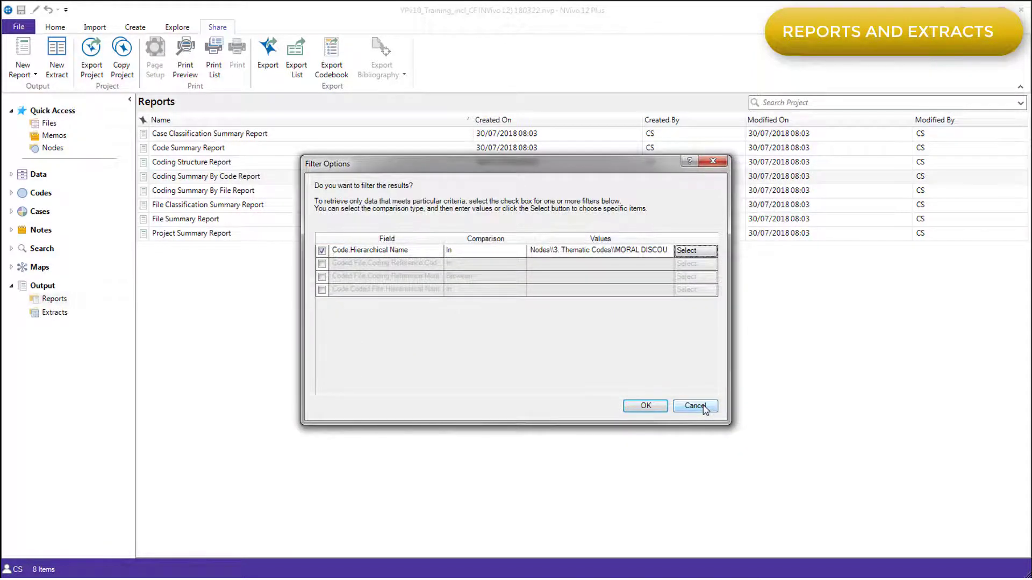
{"action": "left_click", "coordinate": [653, 407]}
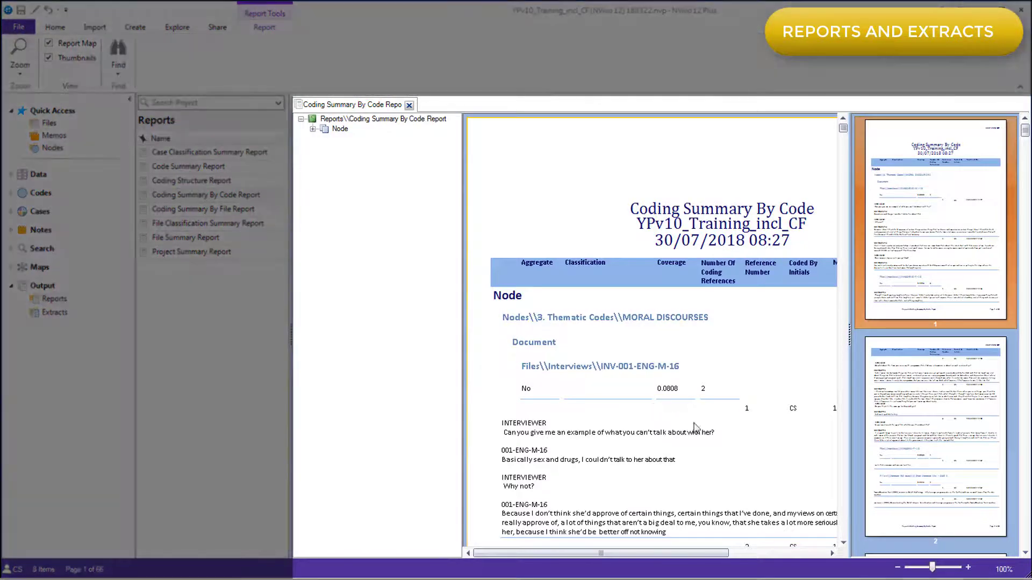
Step: Look through the start of the Coding Summary By Code report and export its results as the Word file "Coding Summary By Code Report"
{"action": "left_click", "coordinate": [844, 543]}
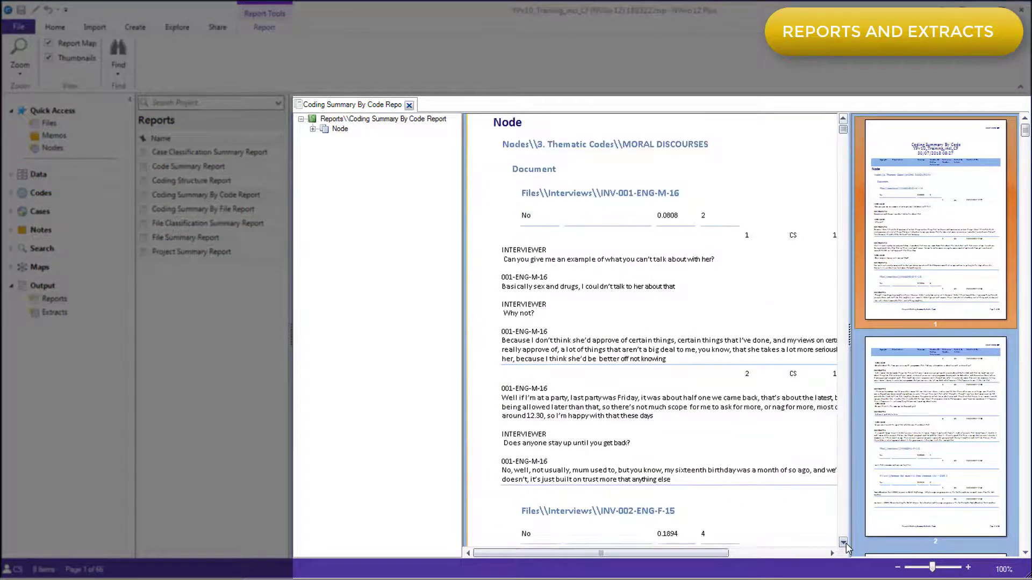
{"action": "left_click_drag", "start_coordinate": [845, 544], "coordinate": [845, 543]}
{"action": "scroll", "coordinate": [847, 548], "scroll_direction": "down", "scroll_amount": 2}
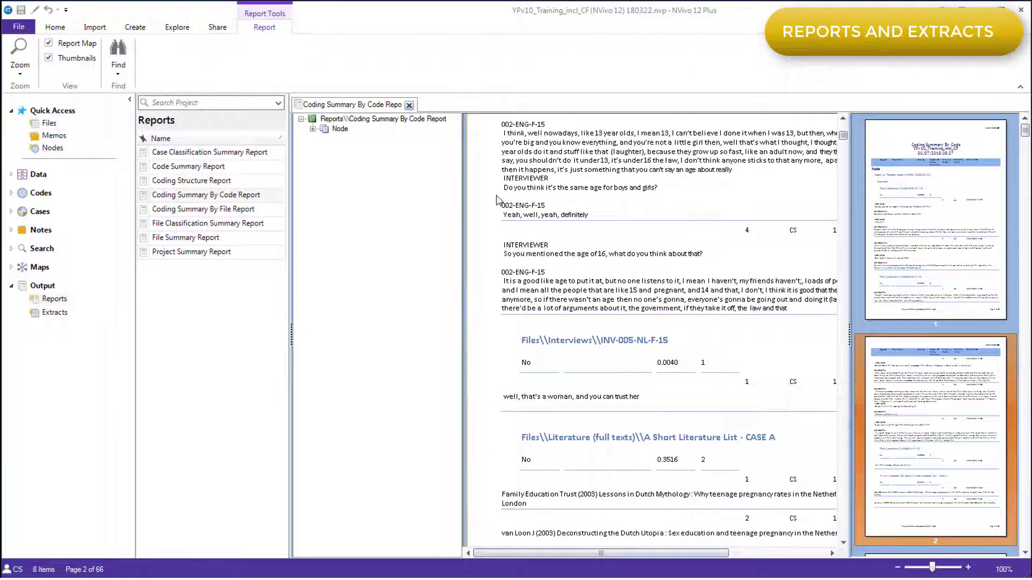
{"action": "right_click", "coordinate": [495, 200]}
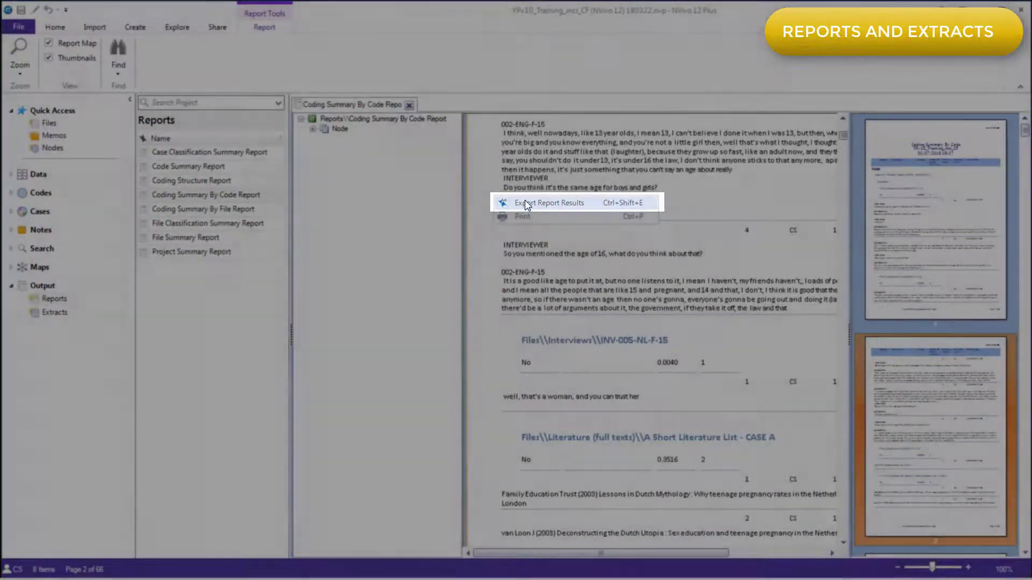
{"action": "left_click", "coordinate": [525, 205]}
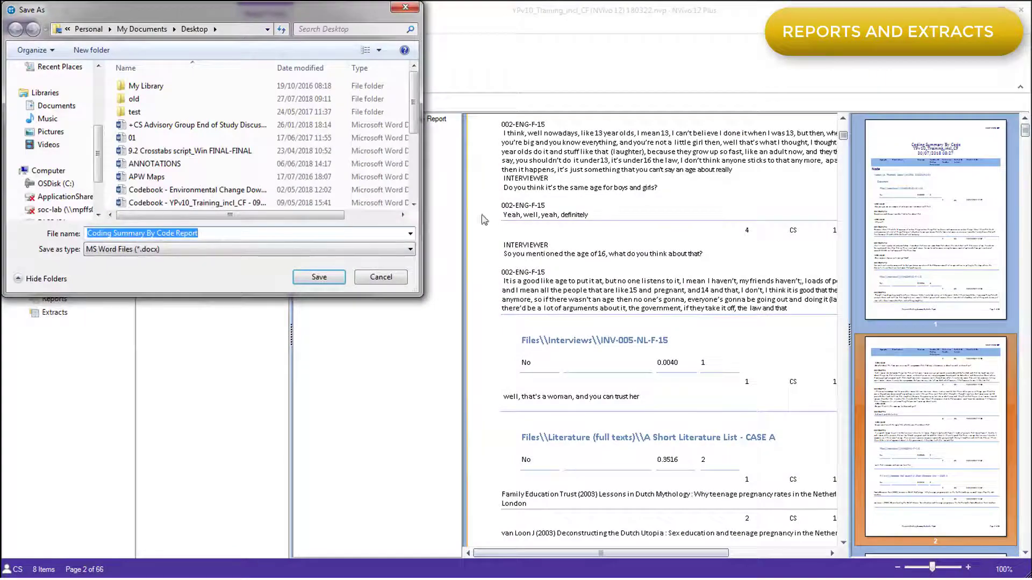
{"action": "left_click", "coordinate": [319, 277]}
Step: Examine the exported Word report's coded passages, file headings, coverage values and reference details for the photo elicitation and vignette files
{"action": "mouse_move", "coordinate": [815, 138]}
{"action": "left_mouse_down"}
{"action": "mouse_move", "coordinate": [821, 166]}
{"action": "mouse_move", "coordinate": [821, 157]}
{"action": "left_mouse_up"}
{"action": "left_click", "coordinate": [194, 342]}
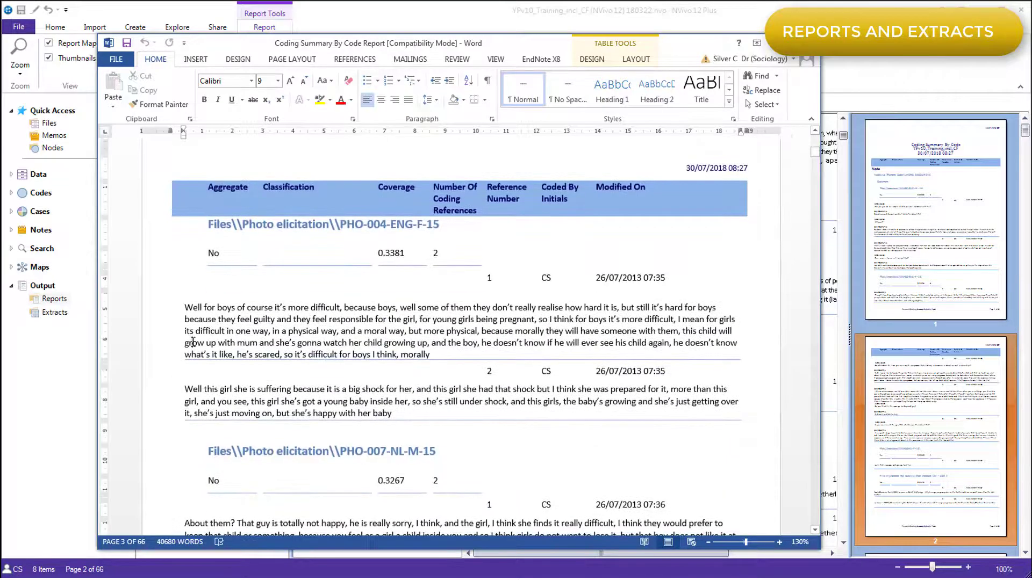
{"action": "left_click", "coordinate": [154, 334]}
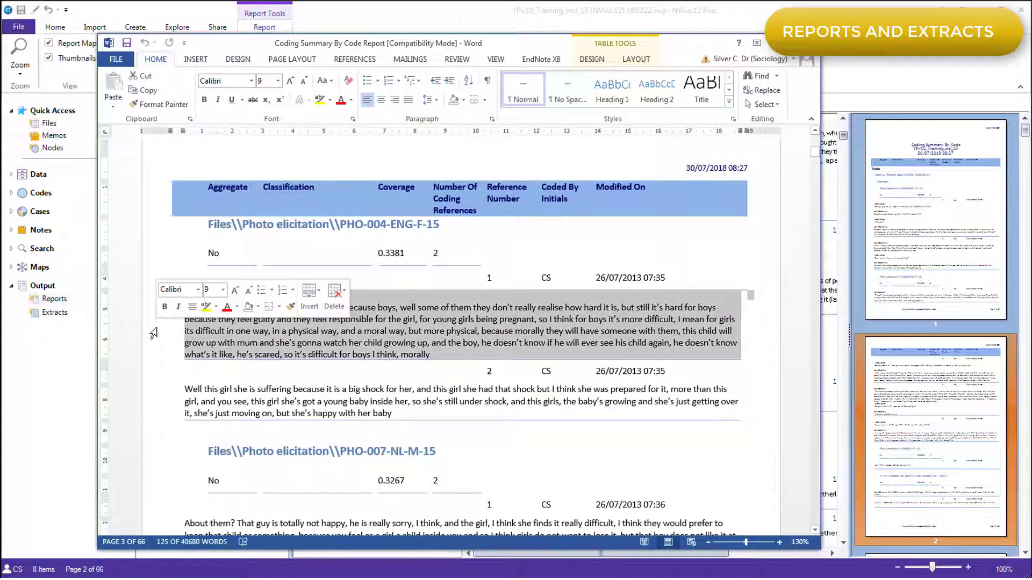
{"action": "left_click", "coordinate": [159, 406]}
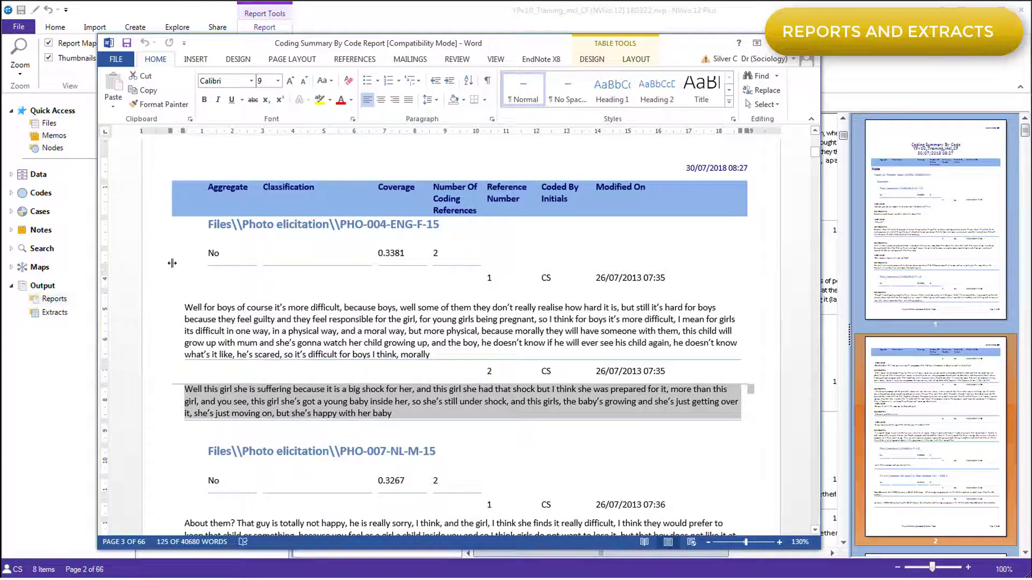
{"action": "left_click", "coordinate": [172, 263]}
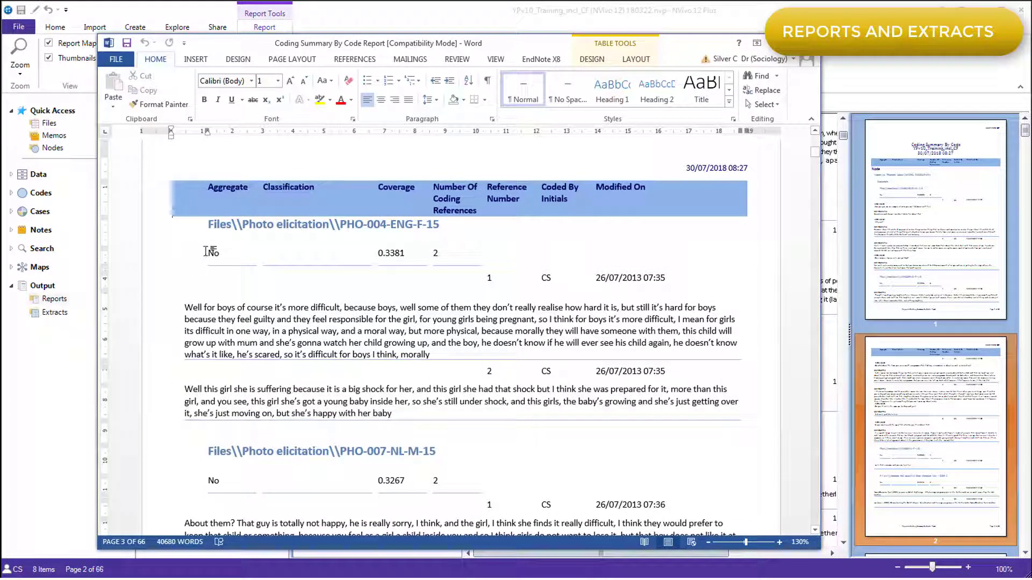
{"action": "left_click_drag", "start_coordinate": [205, 251], "coordinate": [233, 248]}
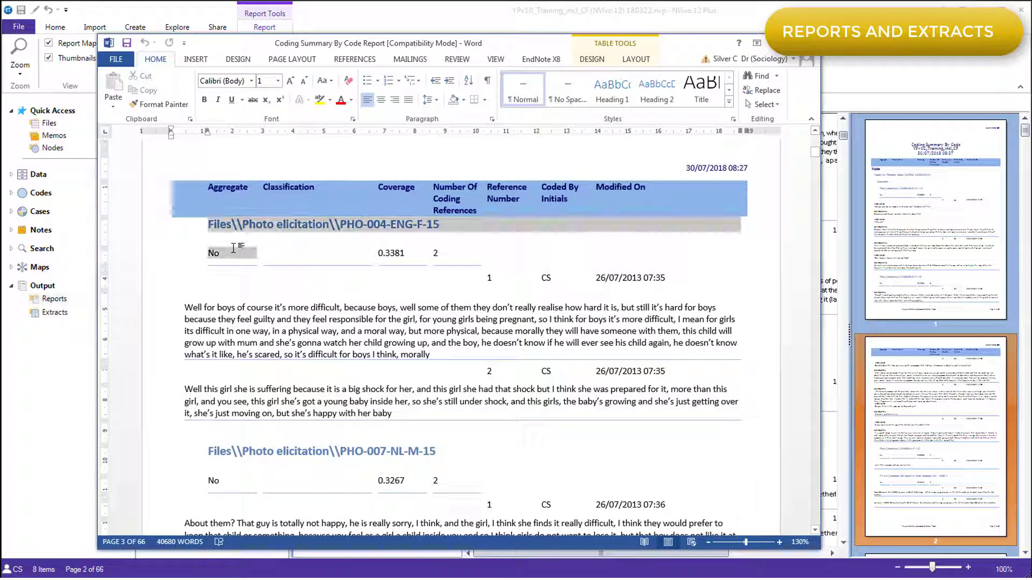
{"action": "left_click", "coordinate": [376, 254]}
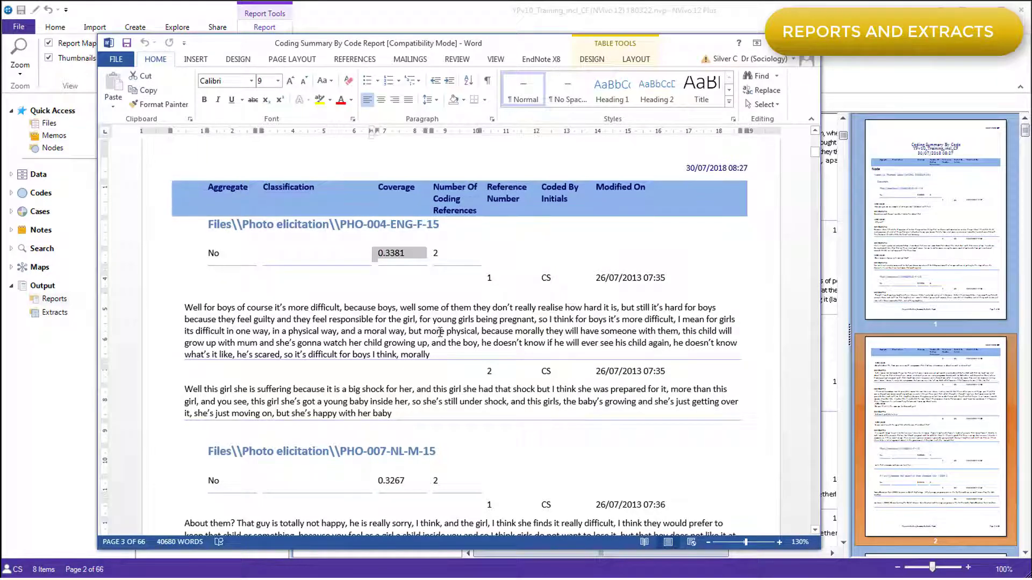
{"action": "scroll", "coordinate": [439, 332], "scroll_direction": "down", "scroll_amount": 10}
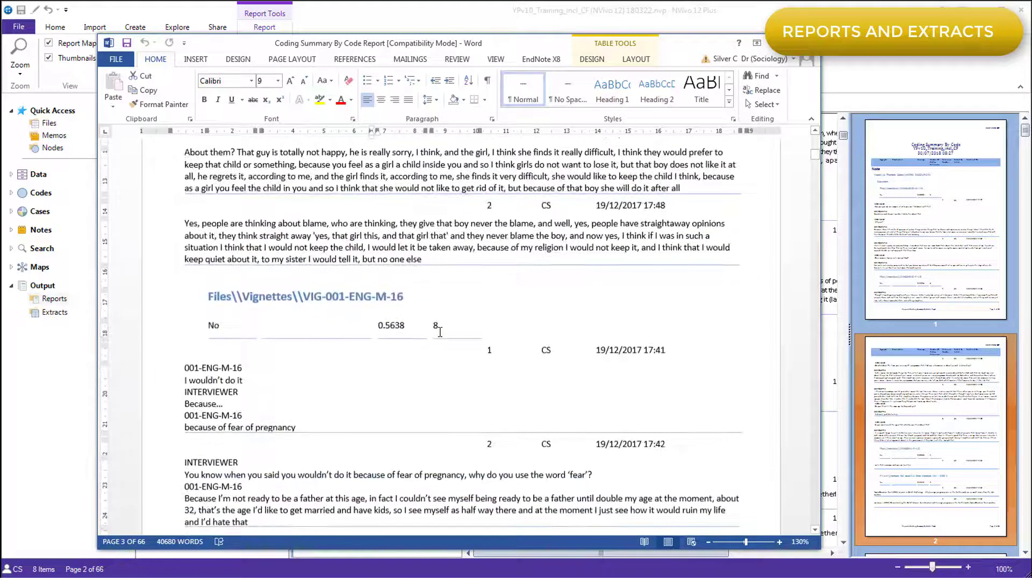
{"action": "scroll", "coordinate": [439, 332], "scroll_direction": "down", "scroll_amount": 9}
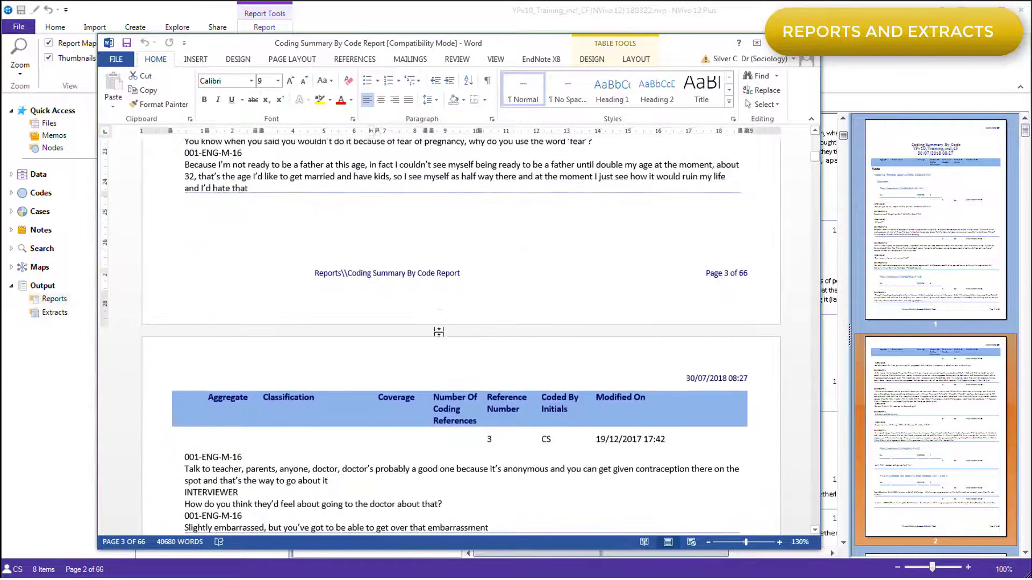
{"action": "scroll", "coordinate": [440, 333], "scroll_direction": "down", "scroll_amount": 9}
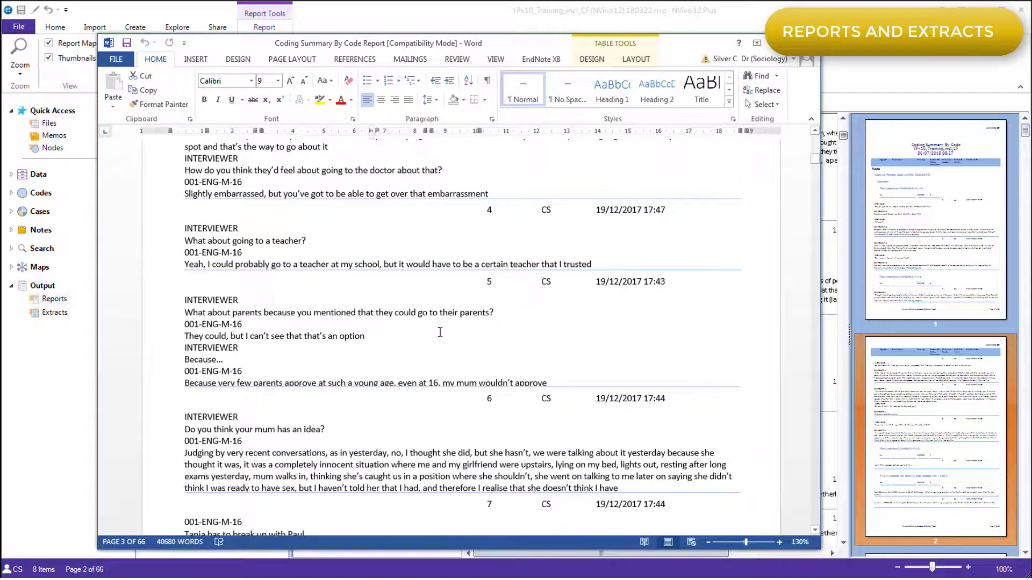
{"action": "scroll", "coordinate": [439, 332], "scroll_direction": "down", "scroll_amount": 9}
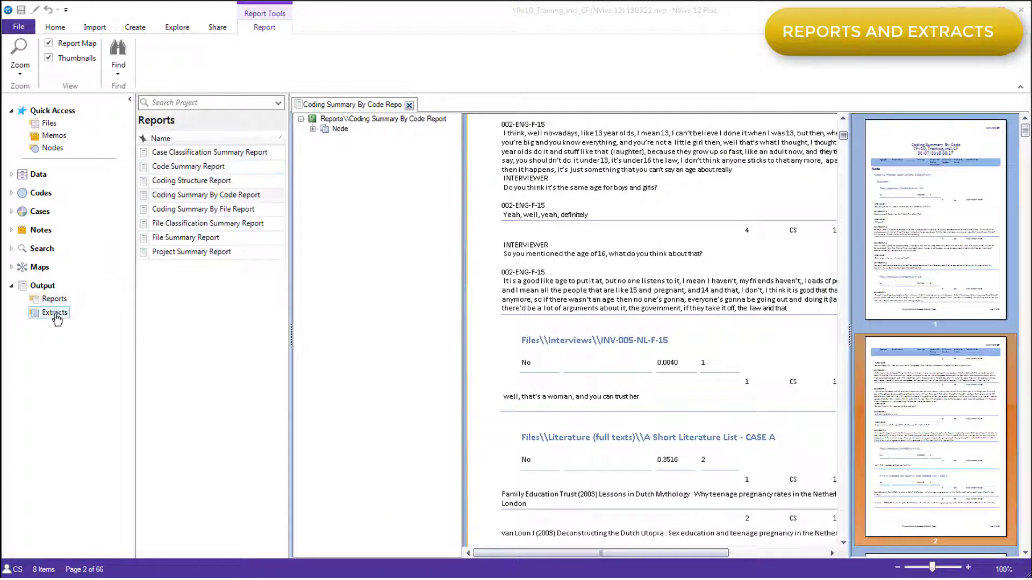
Step: Open the Coding Summary By Node Extract and enable its filter on Code.Hierarchical Name
{"action": "left_click", "coordinate": [55, 316]}
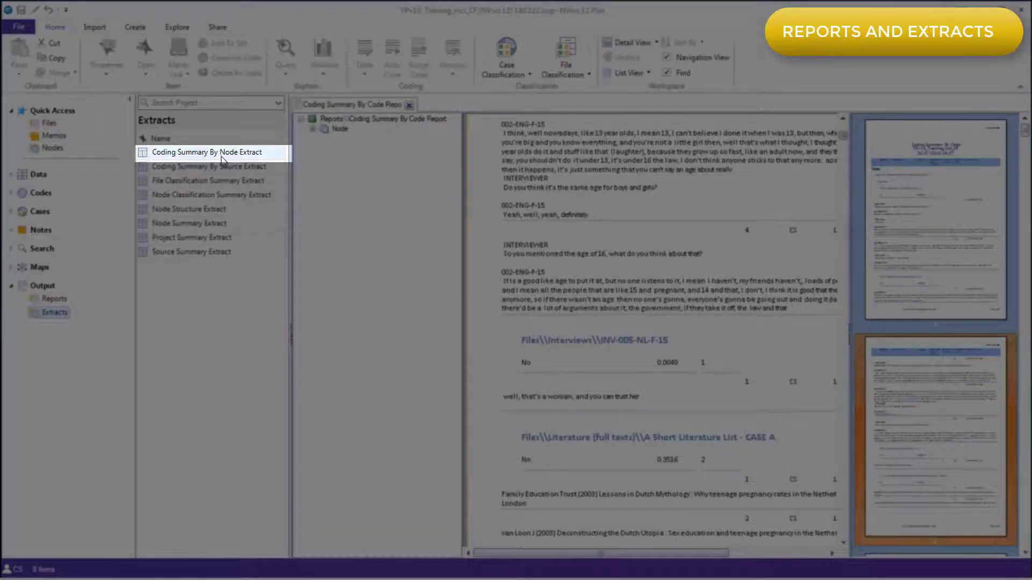
{"action": "double_click", "coordinate": [223, 156]}
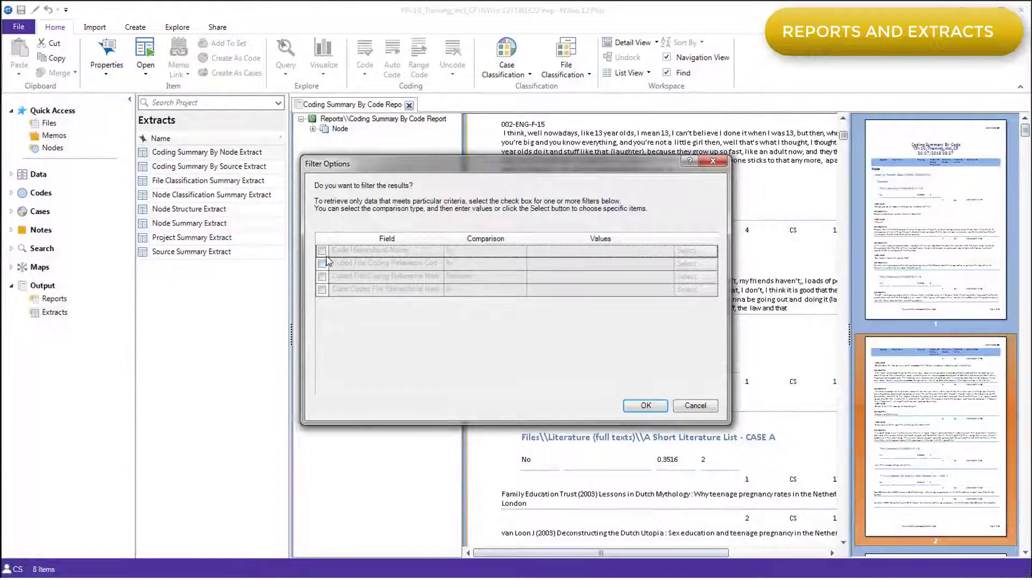
{"action": "left_click", "coordinate": [322, 251]}
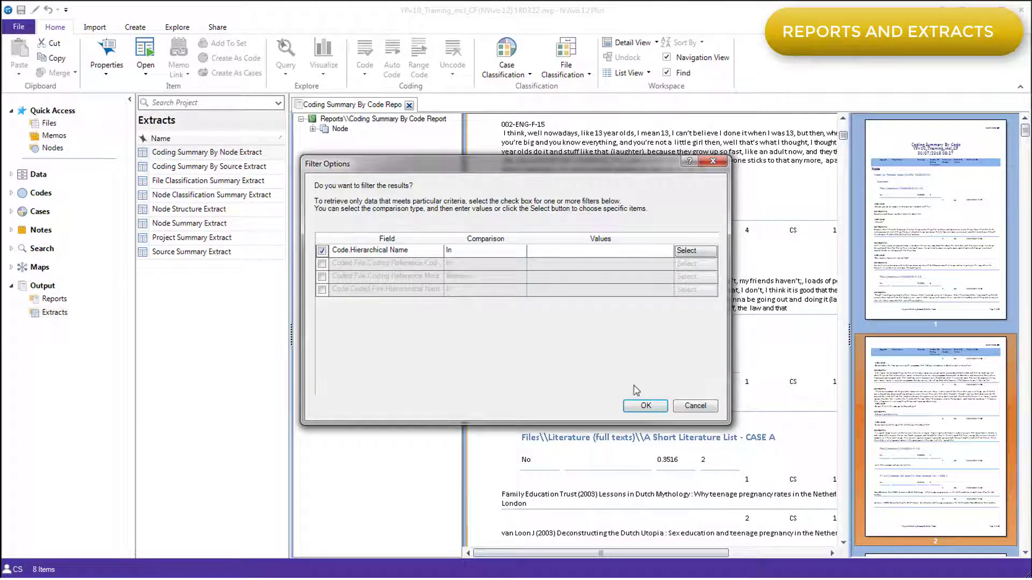
Step: Set the extract's filter values to MORAL DISCOURSES in "3. Thematic Codes" with its descendant codes selected automatically
{"action": "left_click", "coordinate": [695, 250]}
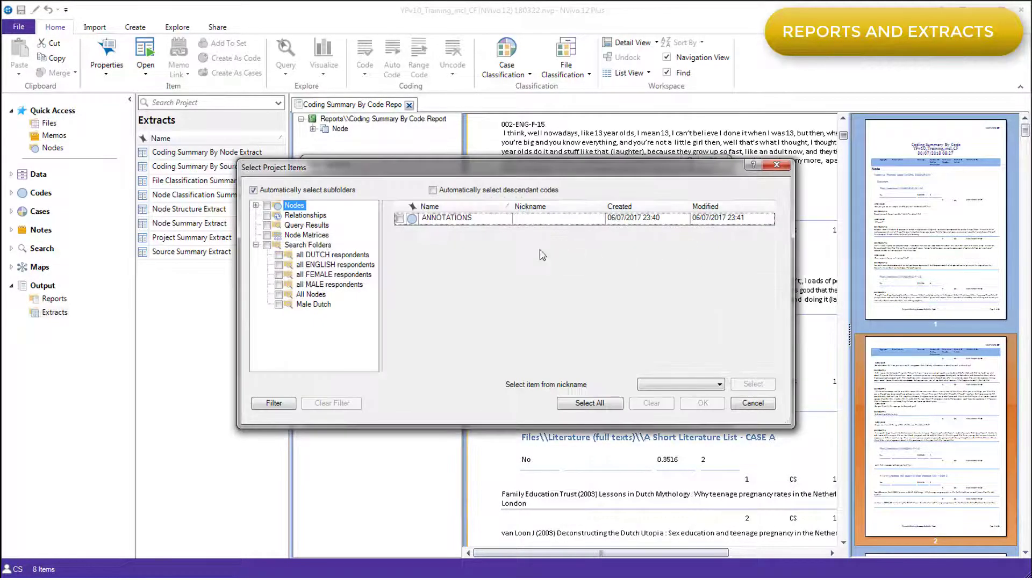
{"action": "left_click", "coordinate": [256, 206]}
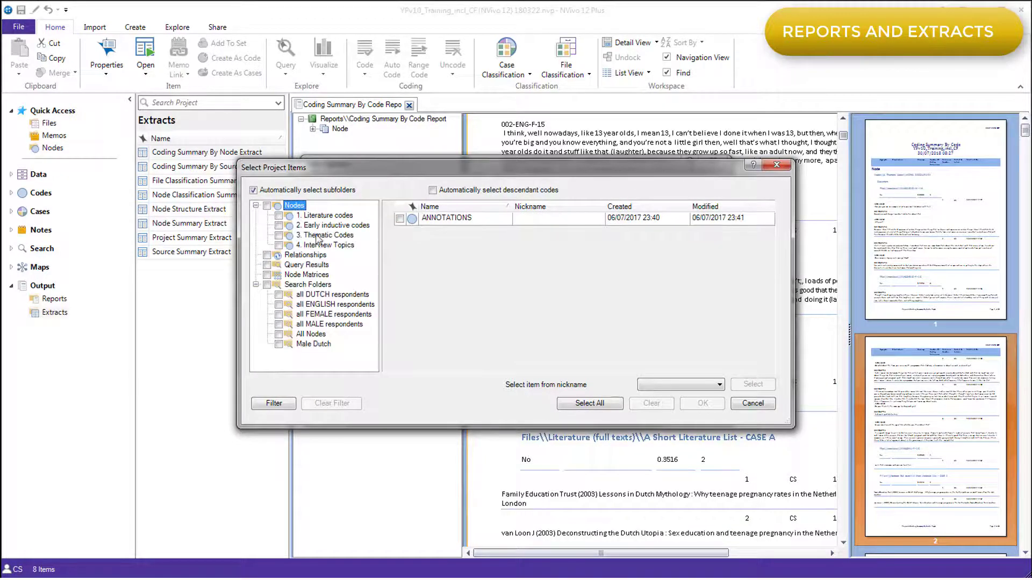
{"action": "left_click", "coordinate": [318, 236]}
{"action": "left_click", "coordinate": [433, 190]}
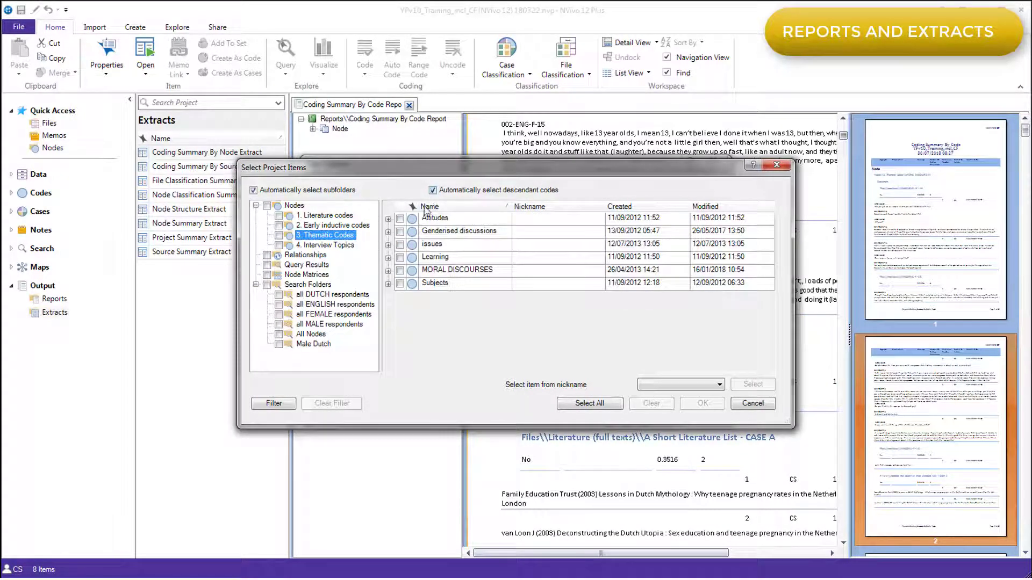
{"action": "left_click", "coordinate": [400, 271]}
{"action": "left_click", "coordinate": [388, 271]}
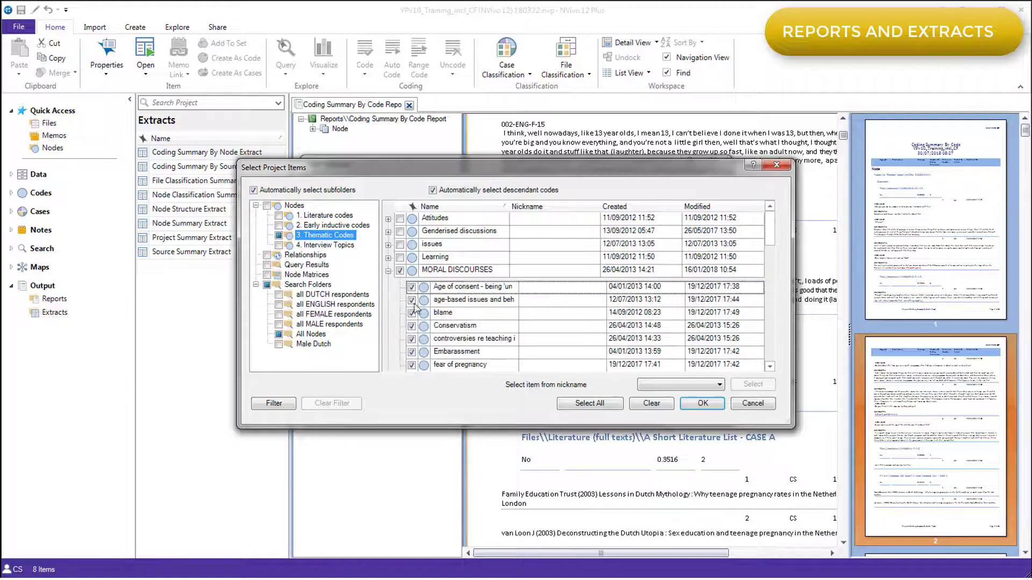
{"action": "left_click", "coordinate": [708, 403]}
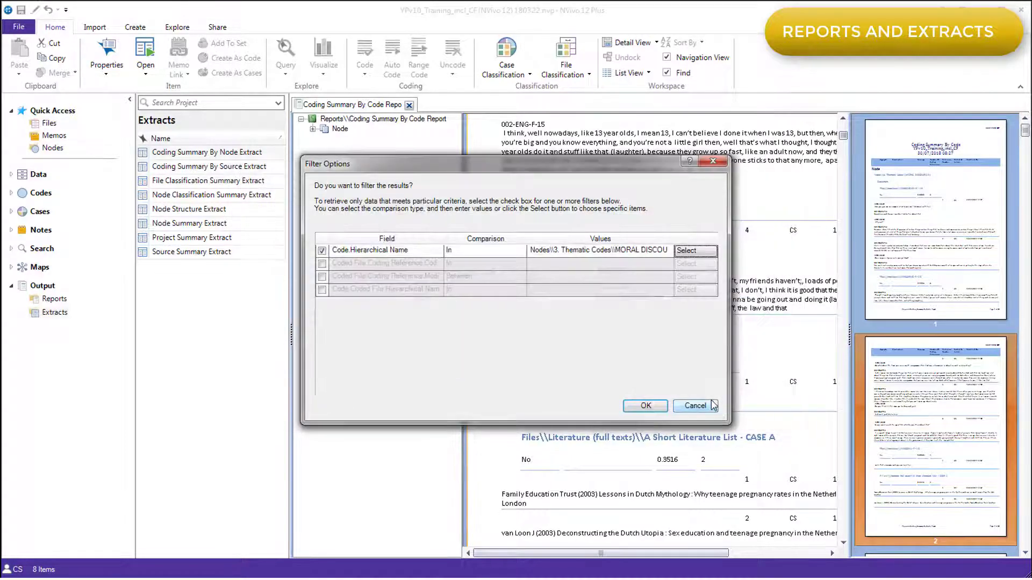
Step: Run the filtered extract, view the available file types, and save it as the text file "Coding Summary By Node Extract"
{"action": "left_click", "coordinate": [645, 406]}
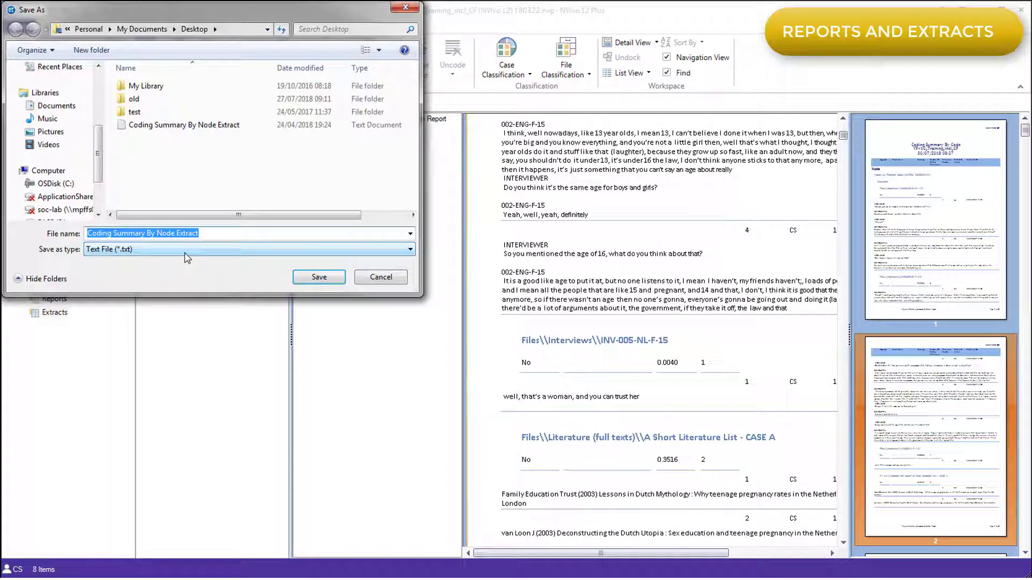
{"action": "left_click", "coordinate": [187, 251]}
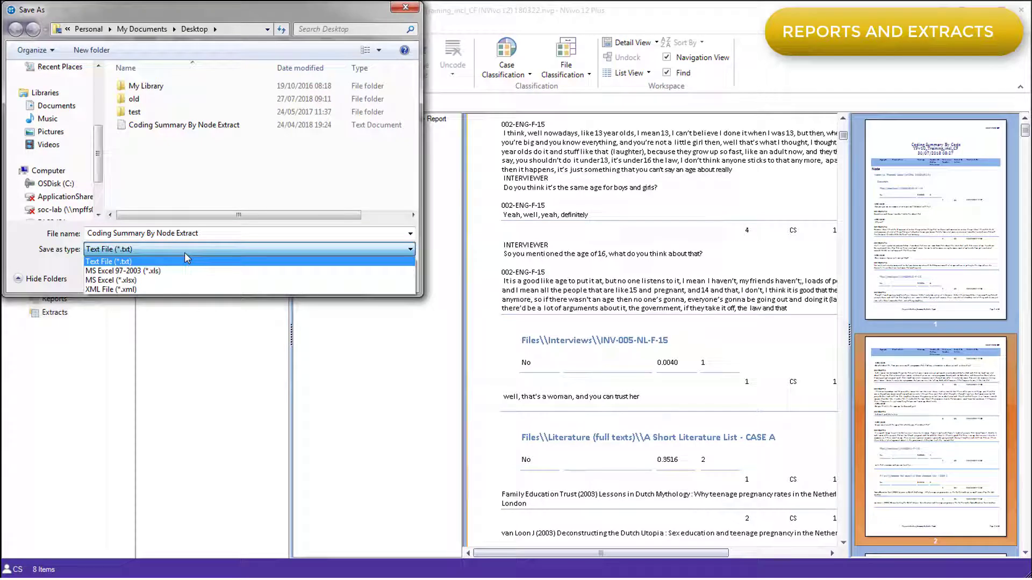
{"action": "left_click", "coordinate": [185, 254]}
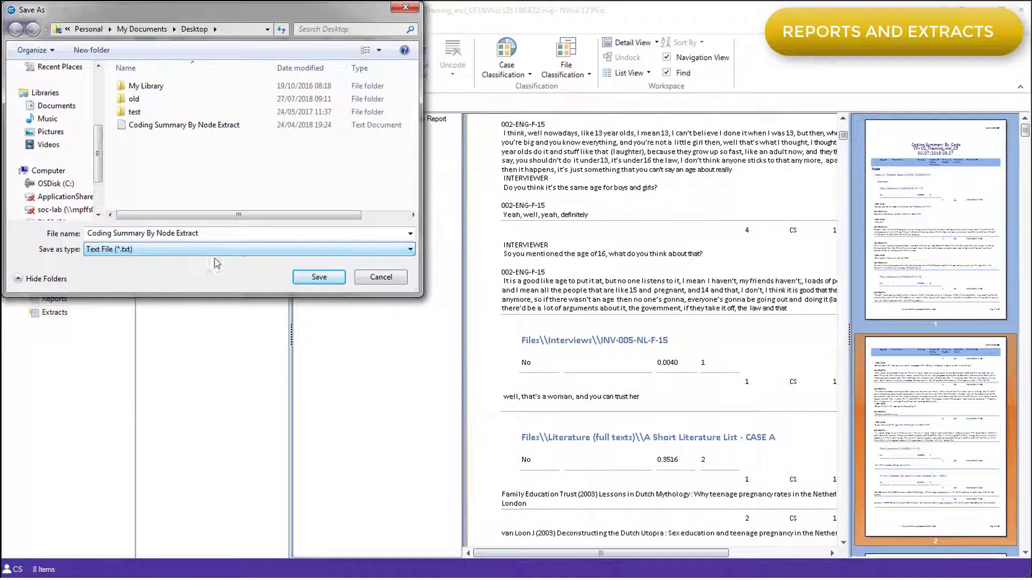
{"action": "left_click", "coordinate": [323, 279]}
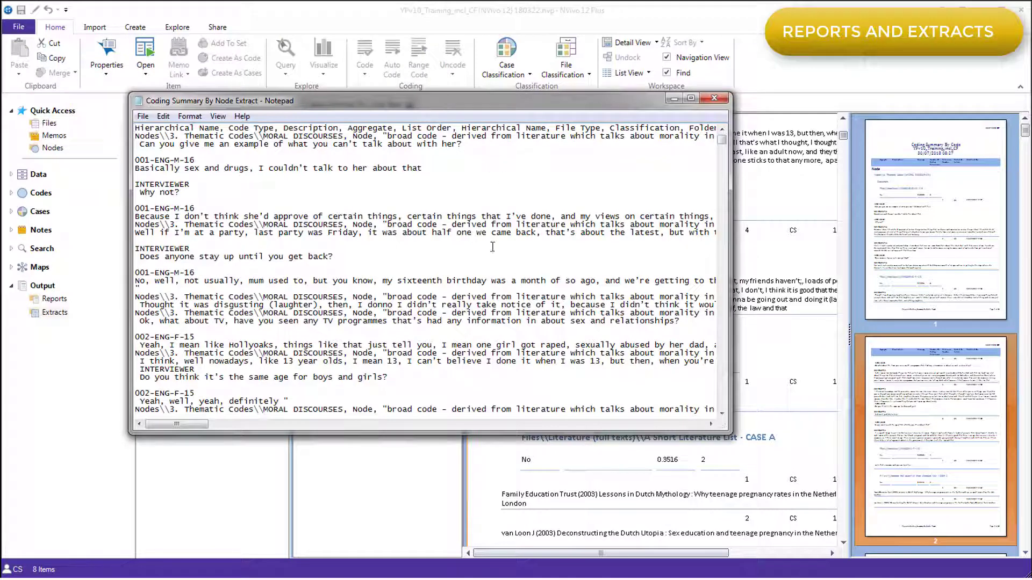